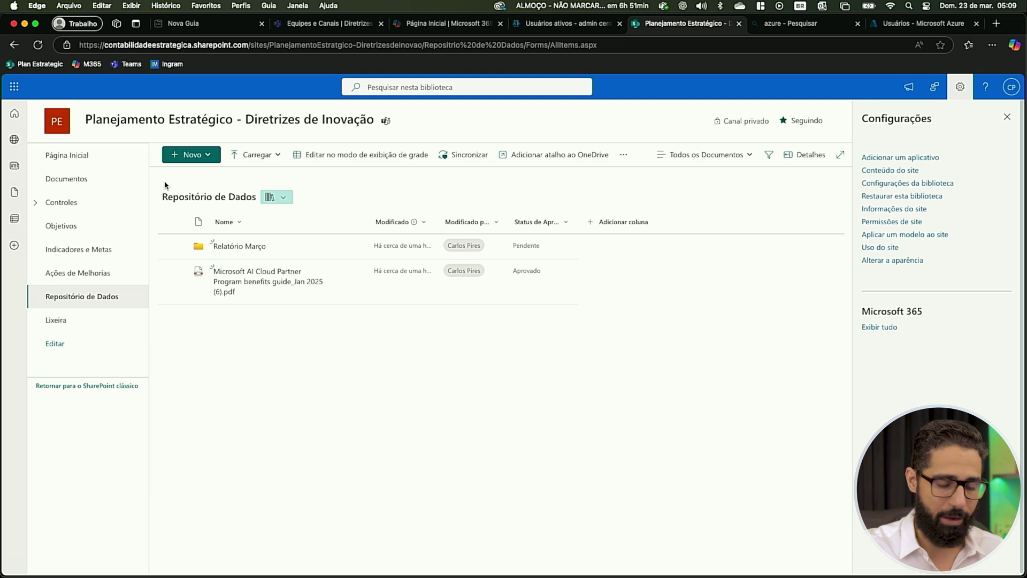
# Step: From the site's home page, create a blank document library named "Auditoria MMX45", shown in the site navigation
pyautogui.click(199, 156)
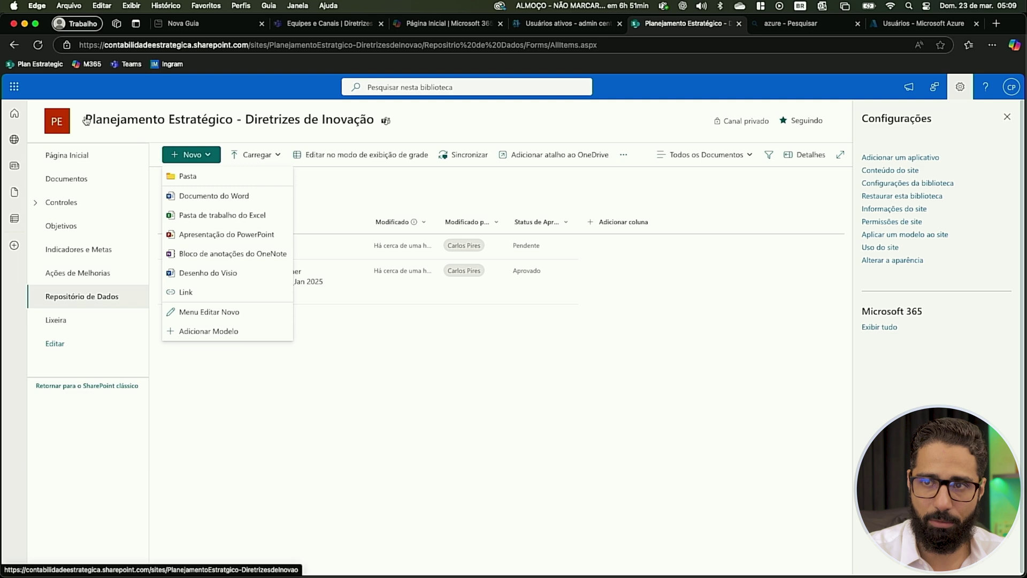
pyautogui.click(59, 129)
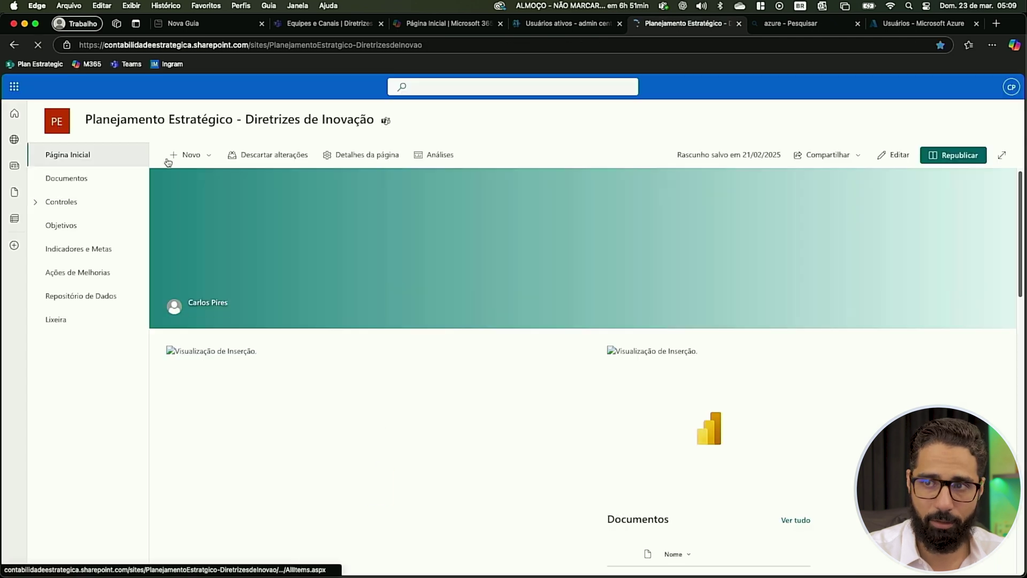
pyautogui.click(187, 155)
pyautogui.click(224, 202)
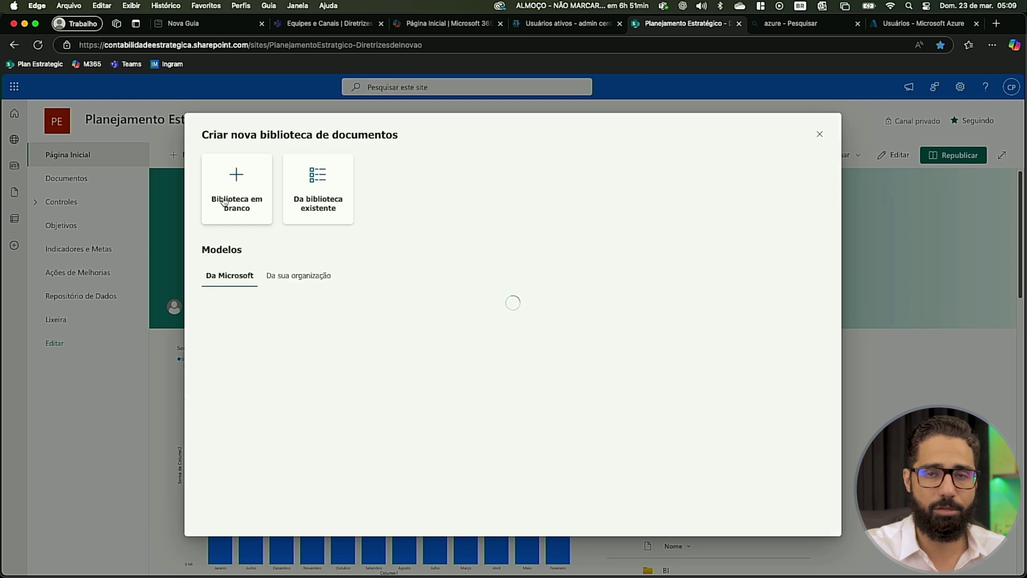
pyautogui.click(224, 201)
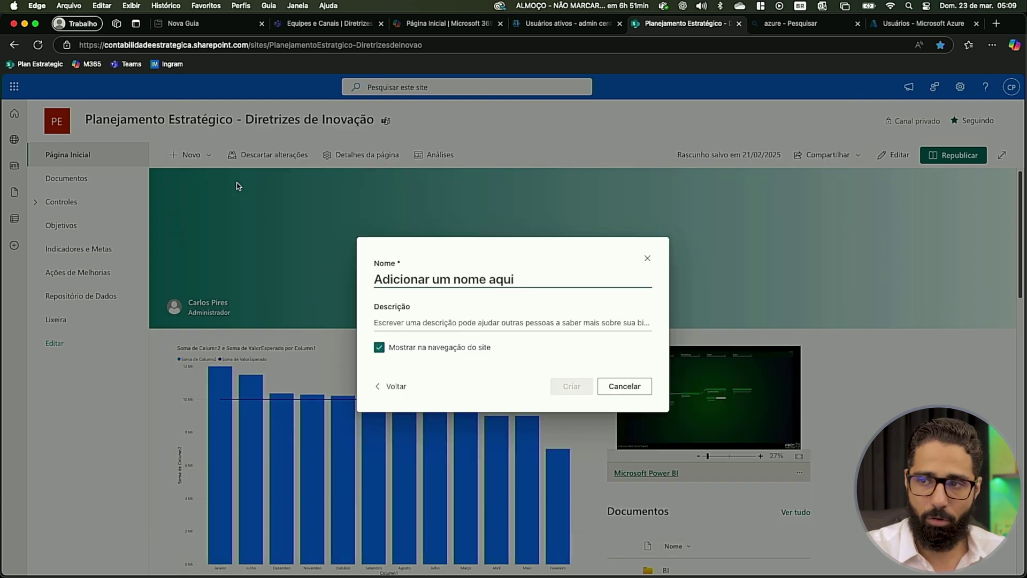
pyautogui.write('Auditoria')
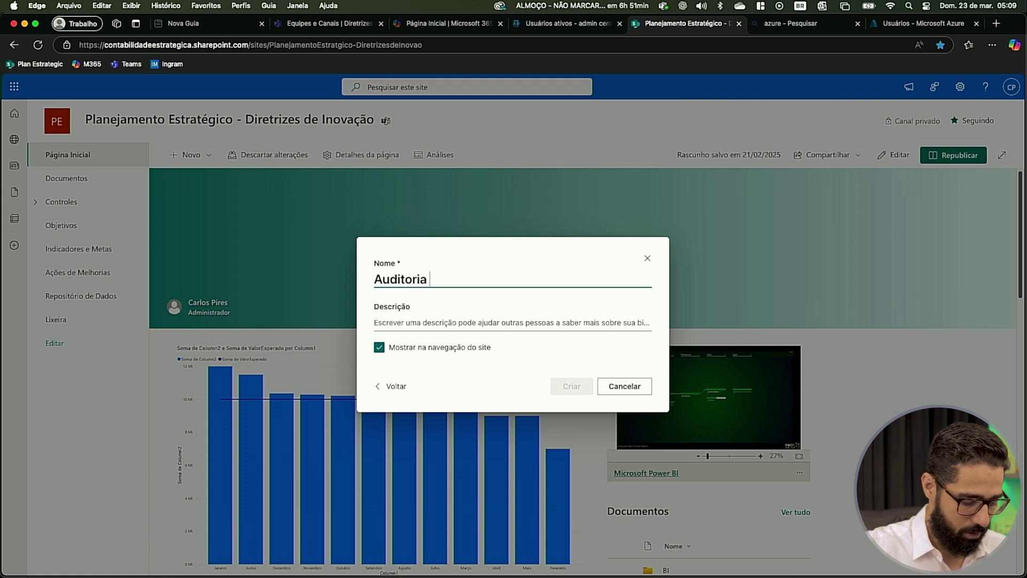
pyautogui.press('BackSpace')
pyautogui.press('BackSpace')
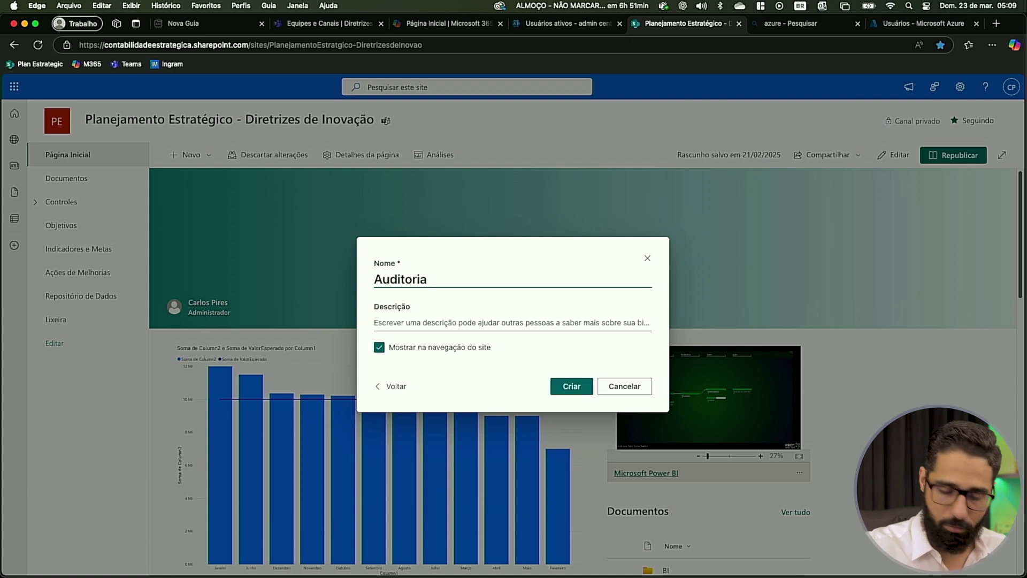
pyautogui.write('MMX45')
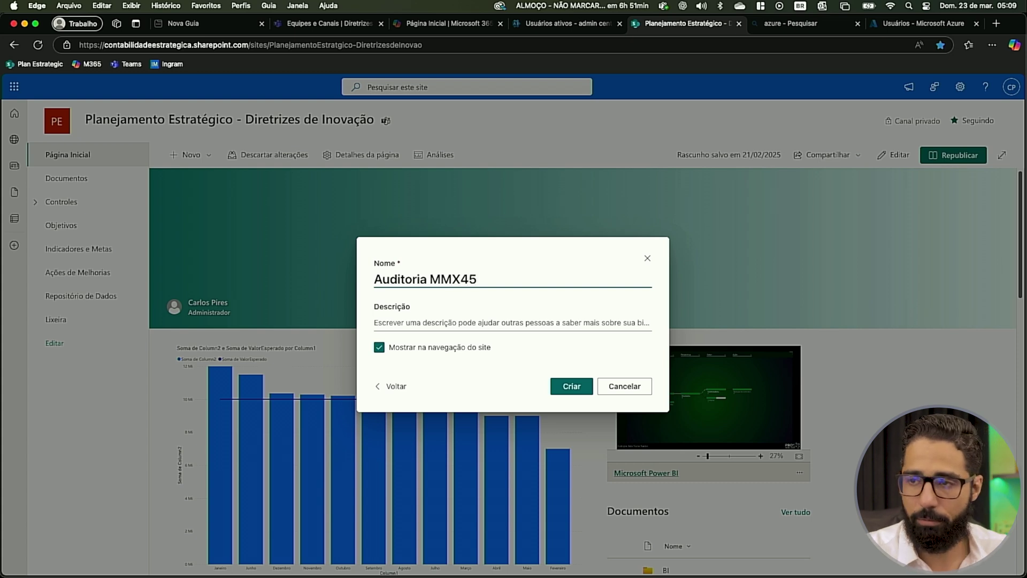
pyautogui.click(568, 388)
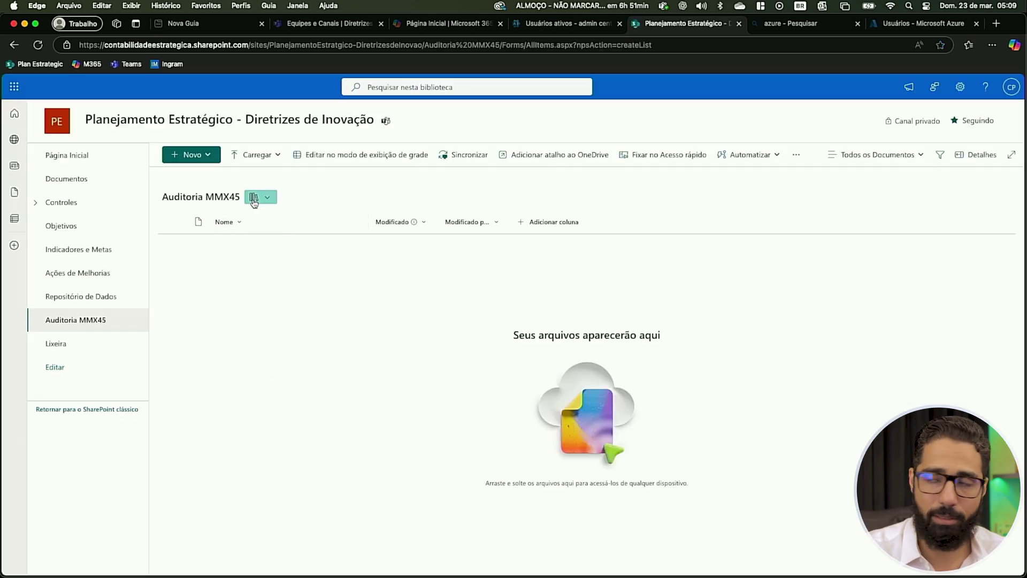
# Step: Open the version control settings of the Auditoria MMX45 library
pyautogui.click(957, 89)
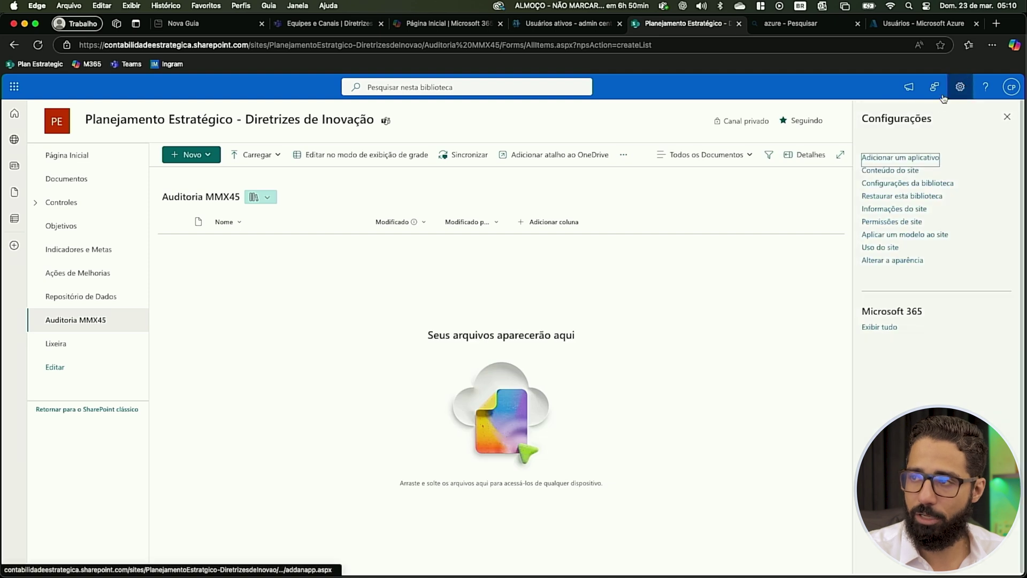
pyautogui.click(897, 188)
pyautogui.click(907, 249)
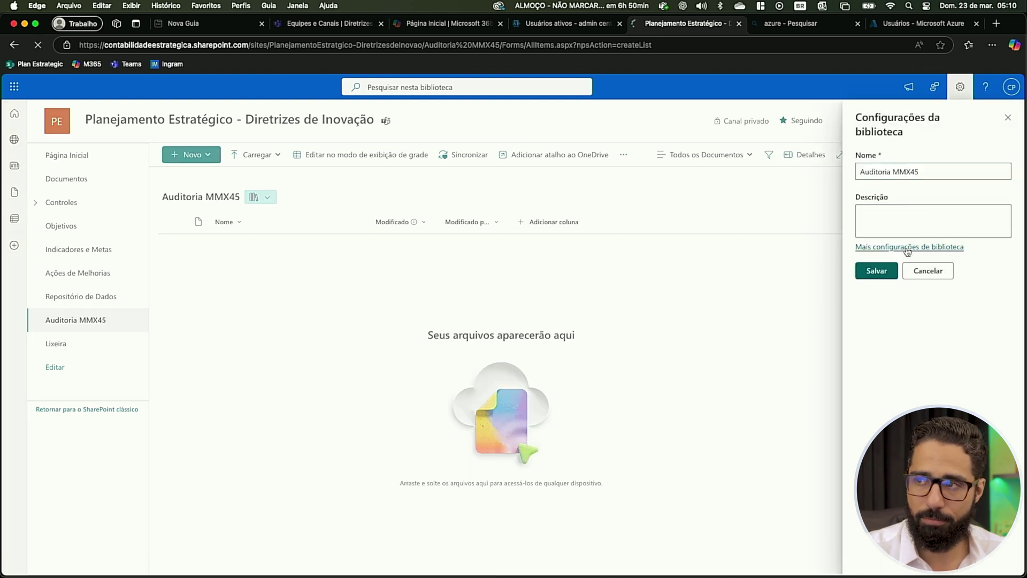
pyautogui.click(185, 278)
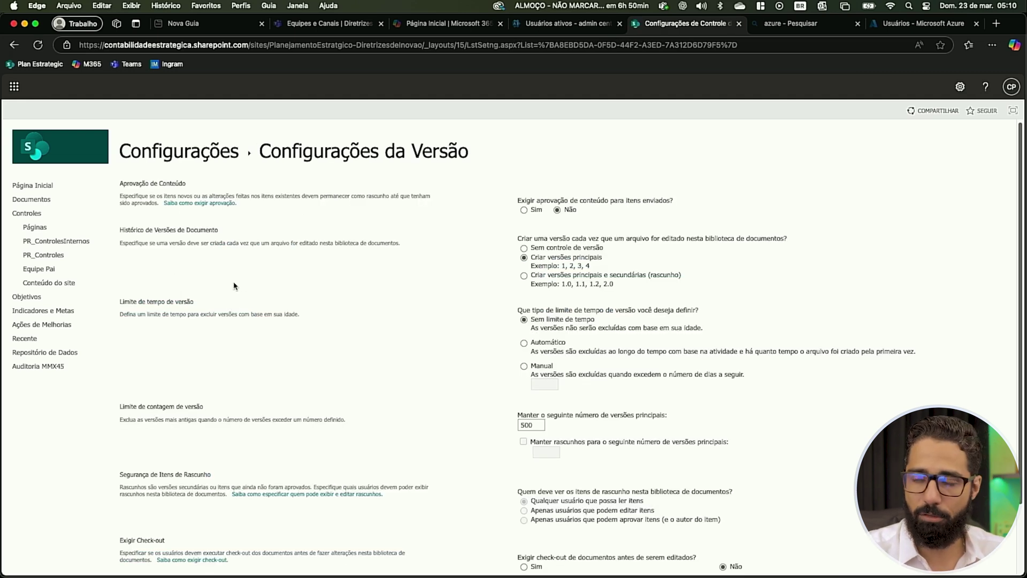
# Step: Require content approval for submitted items, review the remaining versioning and draft options, and save the settings
pyautogui.scroll(5, 524, 309)
pyautogui.scroll(5, 524, 311)
pyautogui.hscroll(3, 524, 311)
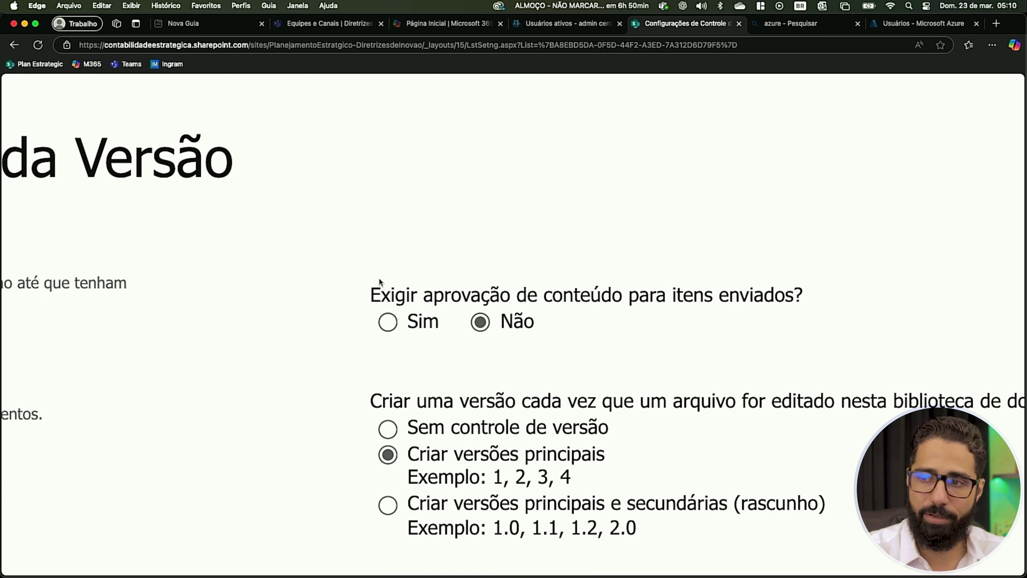
pyautogui.click(387, 321)
pyautogui.scroll(-3, 389, 326)
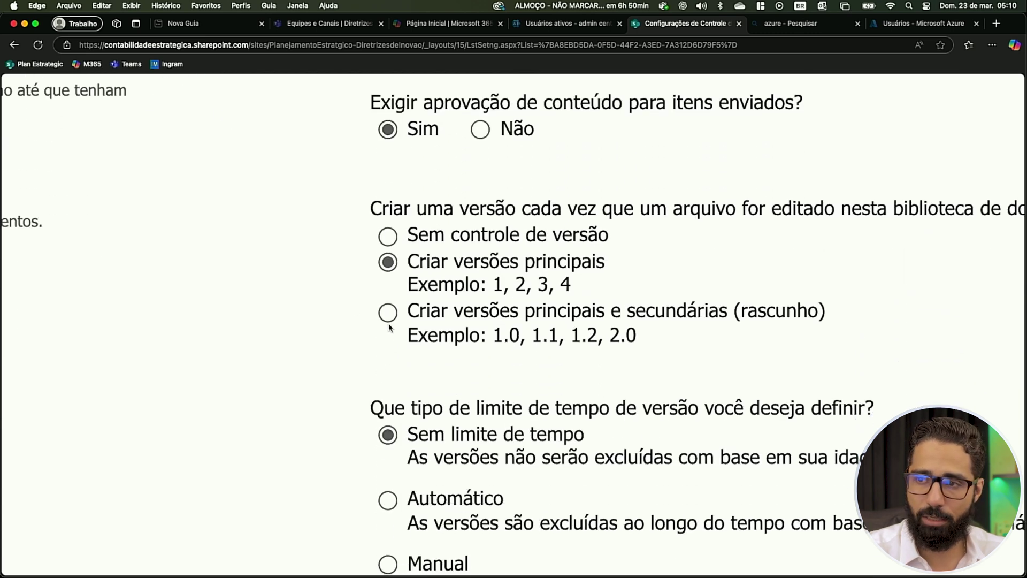
pyautogui.scroll(-5, 394, 332)
pyautogui.scroll(-3, 385, 337)
pyautogui.scroll(5, 389, 325)
pyautogui.scroll(-2, 389, 326)
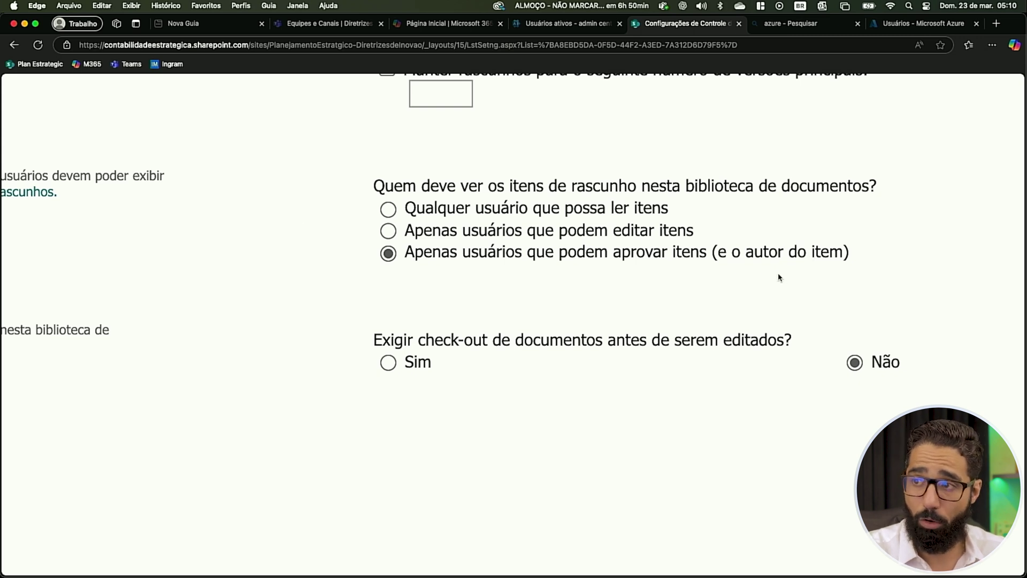
pyautogui.scroll(-5, 671, 303)
pyautogui.scroll(-2, 666, 304)
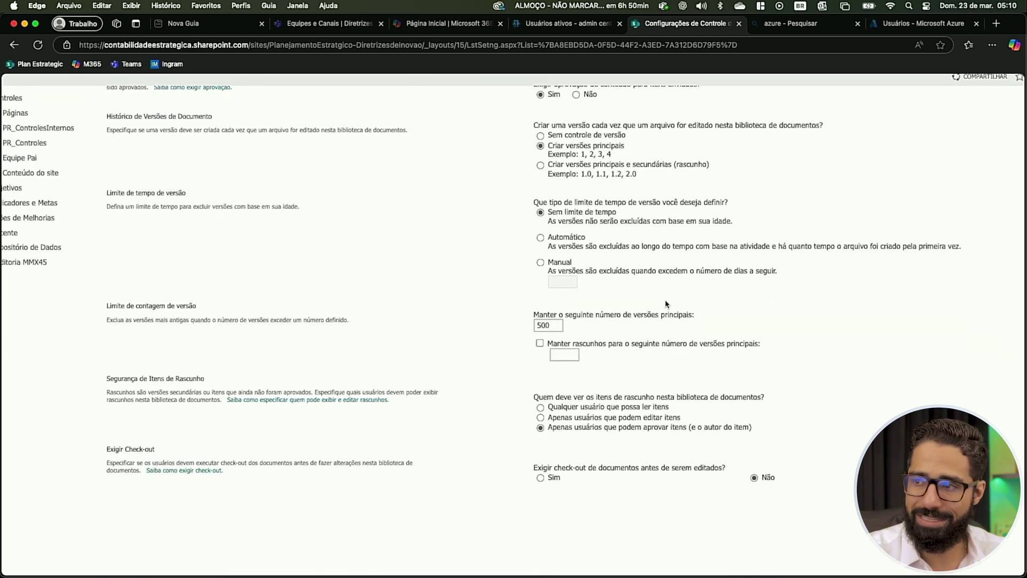
pyautogui.click(904, 502)
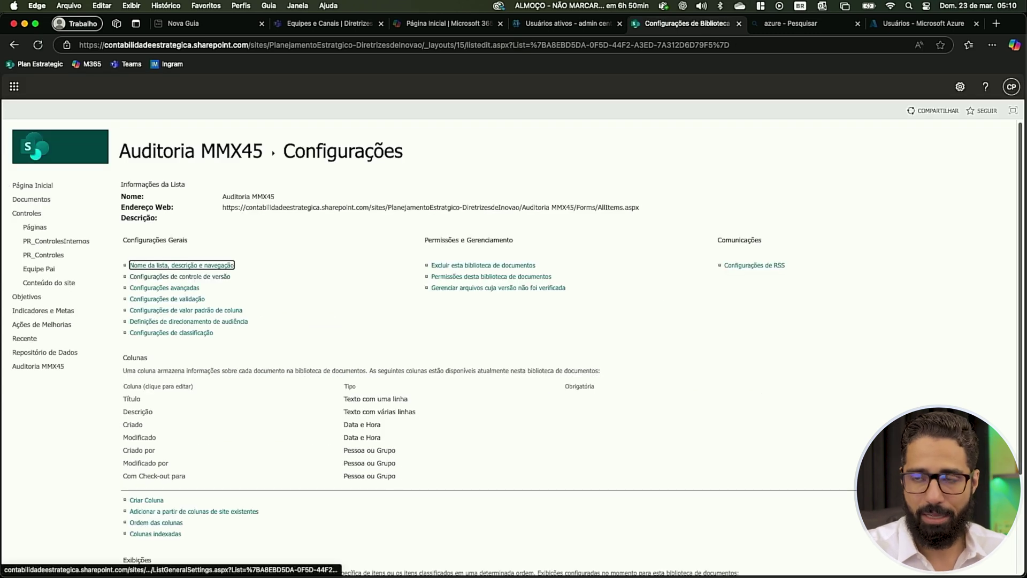
# Step: Return to the Auditoria MMX45 library and open its document library permissions page
pyautogui.click(63, 145)
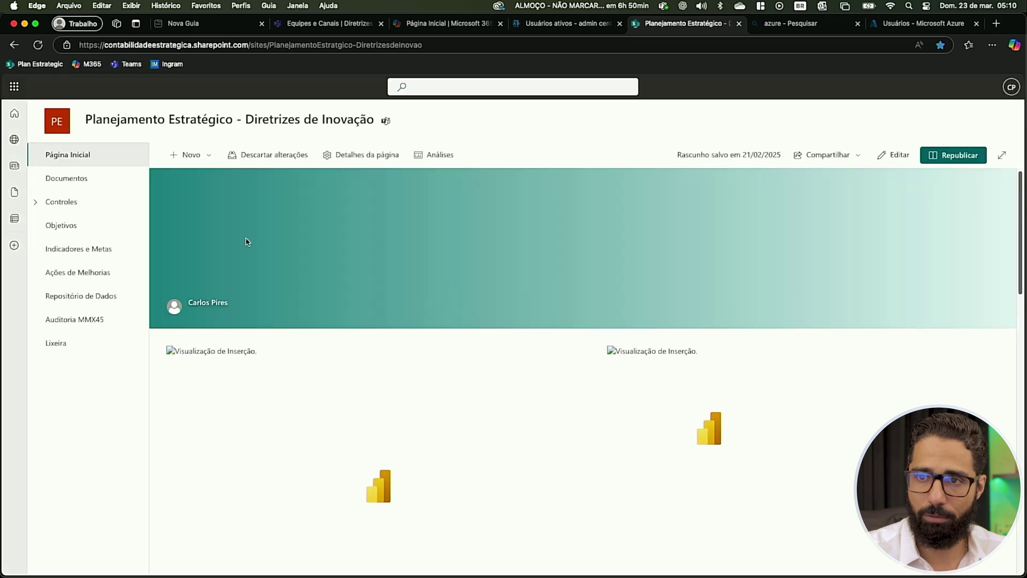
pyautogui.click(83, 321)
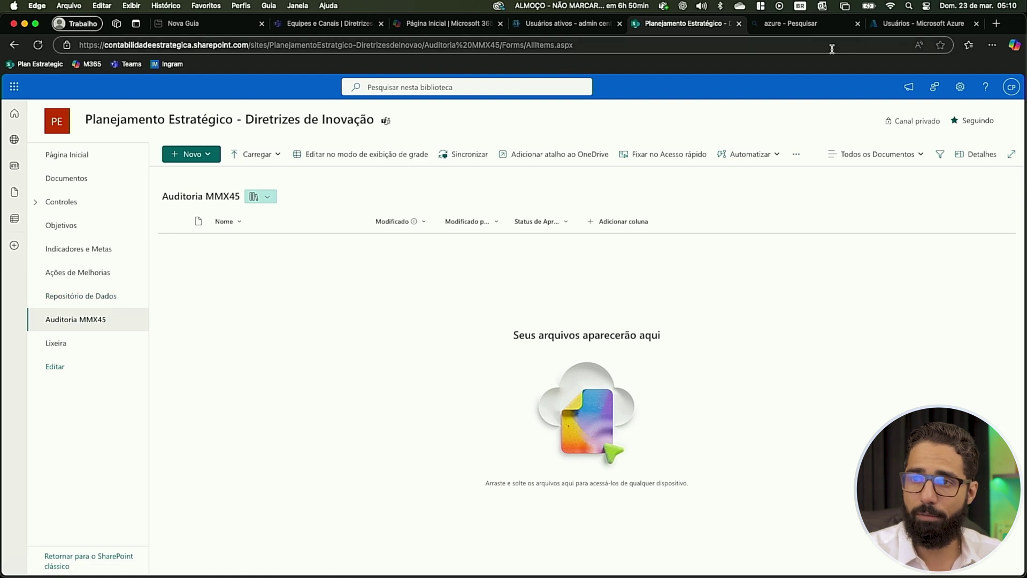
pyautogui.click(961, 87)
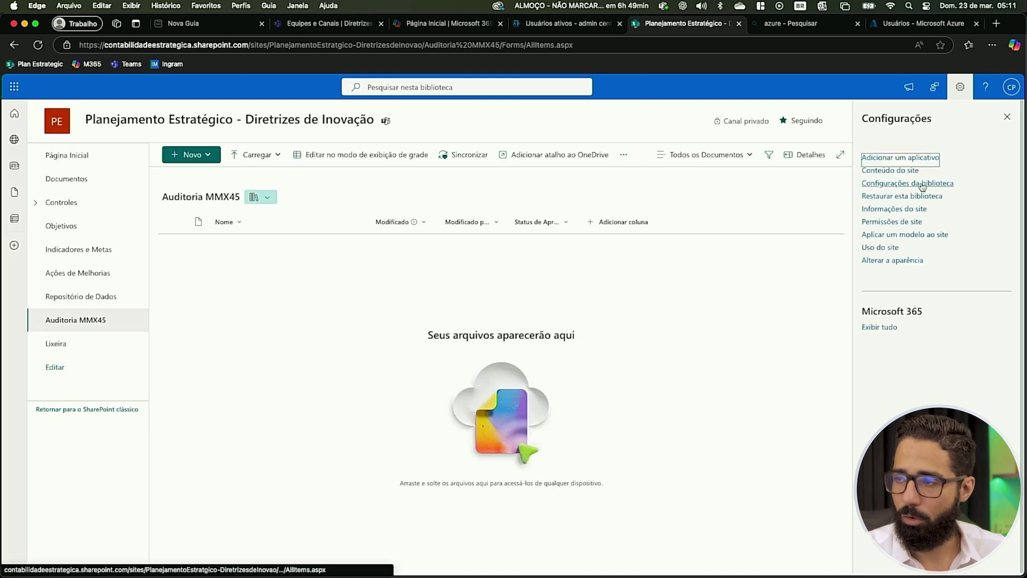
pyautogui.click(917, 184)
pyautogui.click(903, 248)
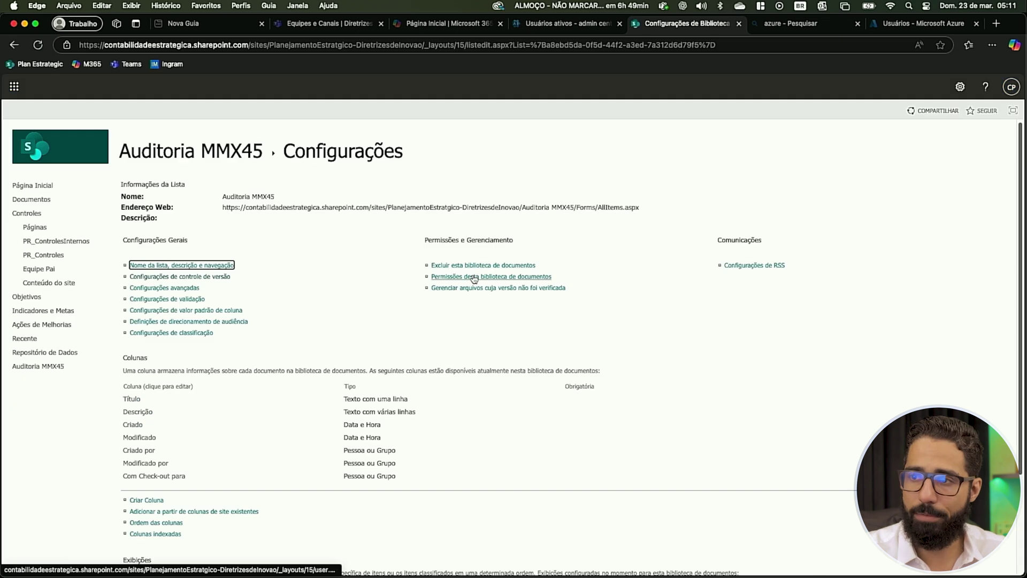
pyautogui.click(474, 277)
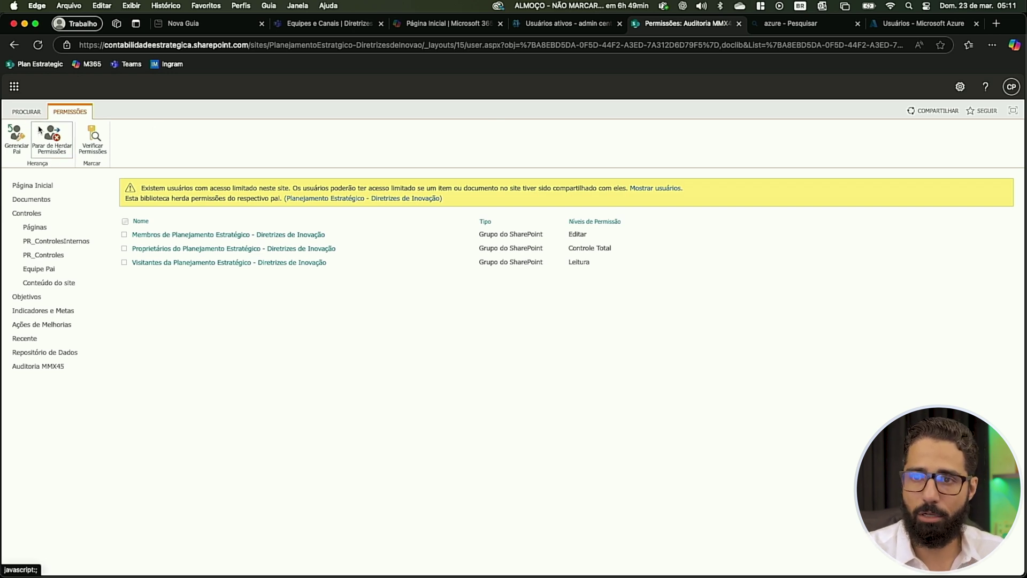
# Step: Open the site's home page in a separate browser tab and return to the library's permissions page
pyautogui.keyDown('super'); pyautogui.click(33, 185); pyautogui.keyUp('super')
pyautogui.click(726, 32)
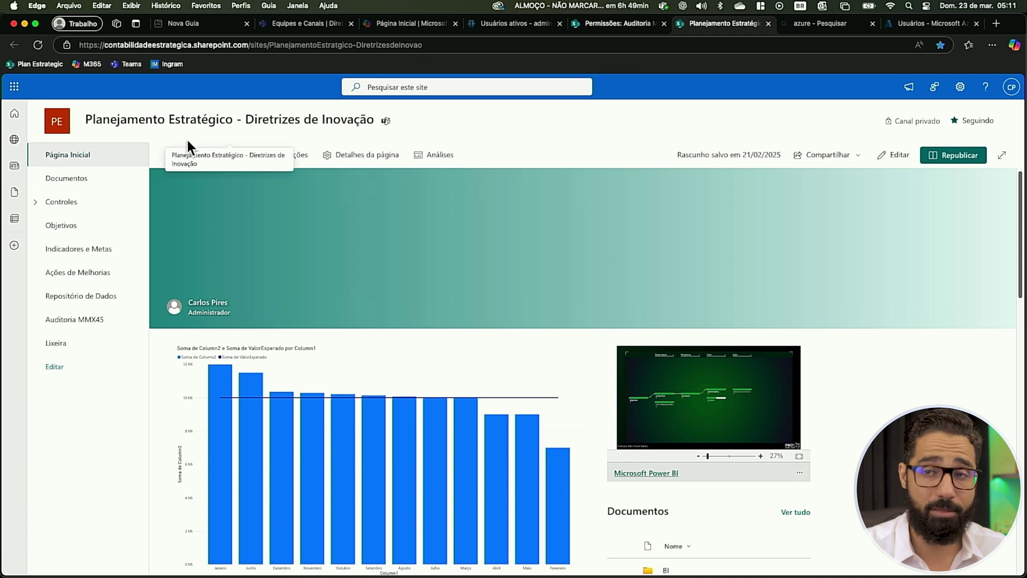
pyautogui.click(609, 24)
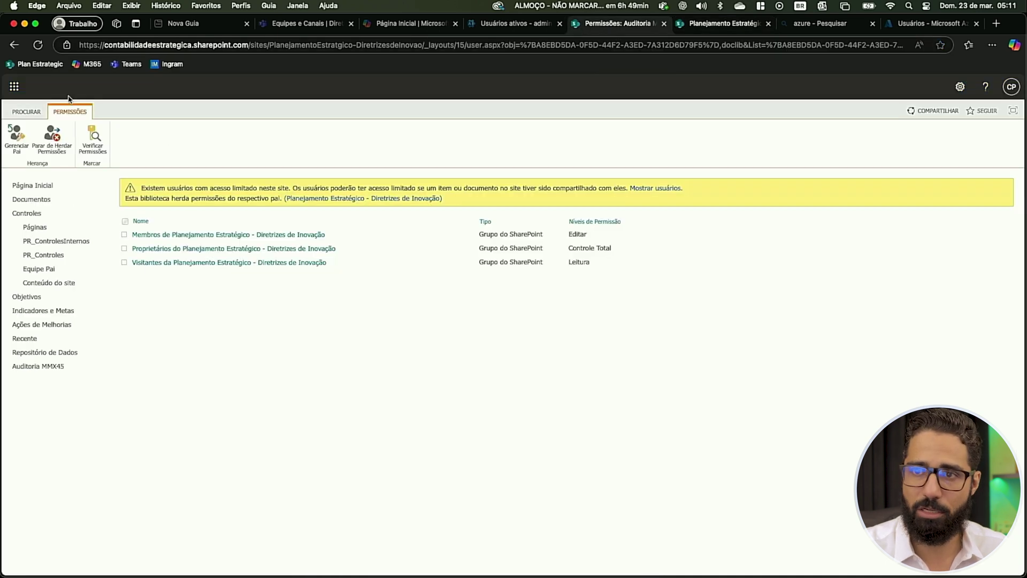
# Step: Stop the Auditoria MMX45 library from inheriting its parent's permissions and open the dialog for granting permissions
pyautogui.click(51, 137)
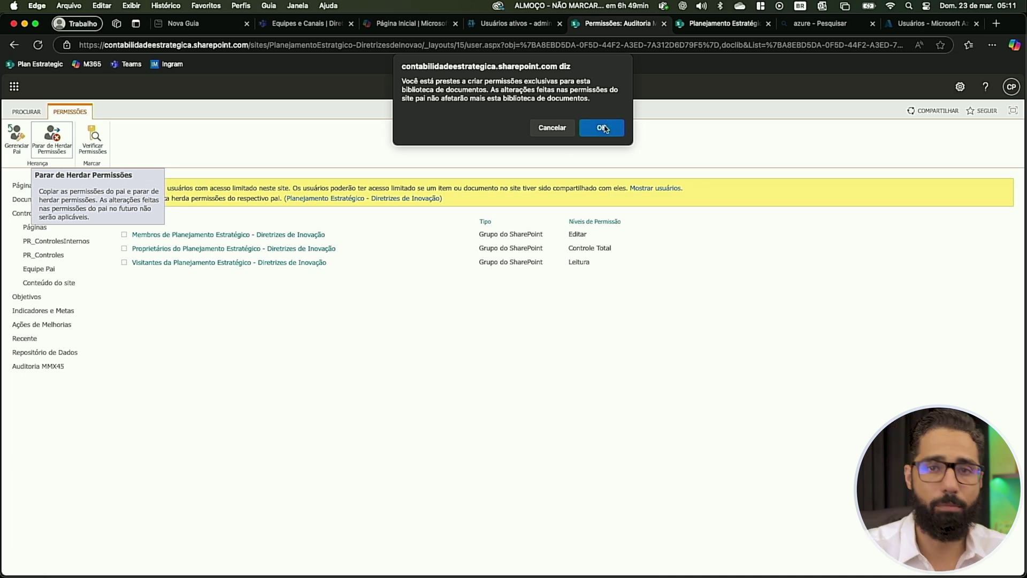
pyautogui.click(603, 127)
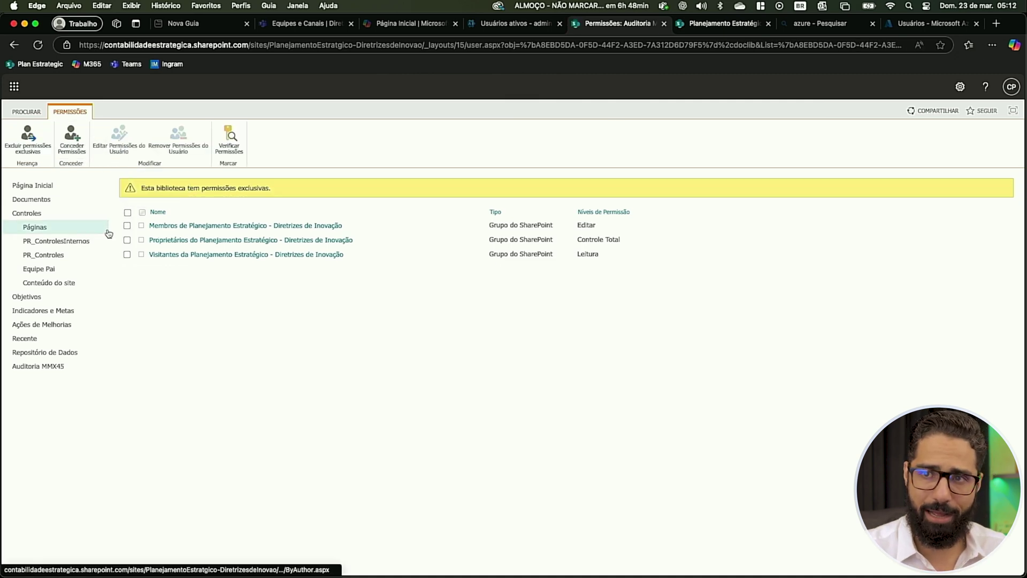
pyautogui.click(74, 132)
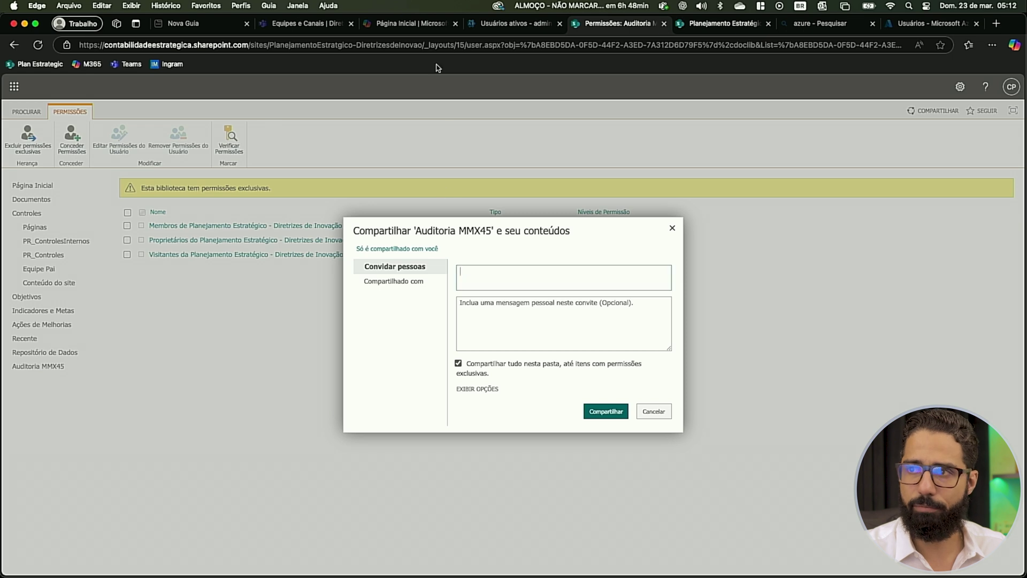
# Step: Copy the Auditoria MMX45 library's URL and open it in the other users' browser windows to check their access
pyautogui.click(709, 22)
pyautogui.click(422, 45)
pyautogui.press('super+c')
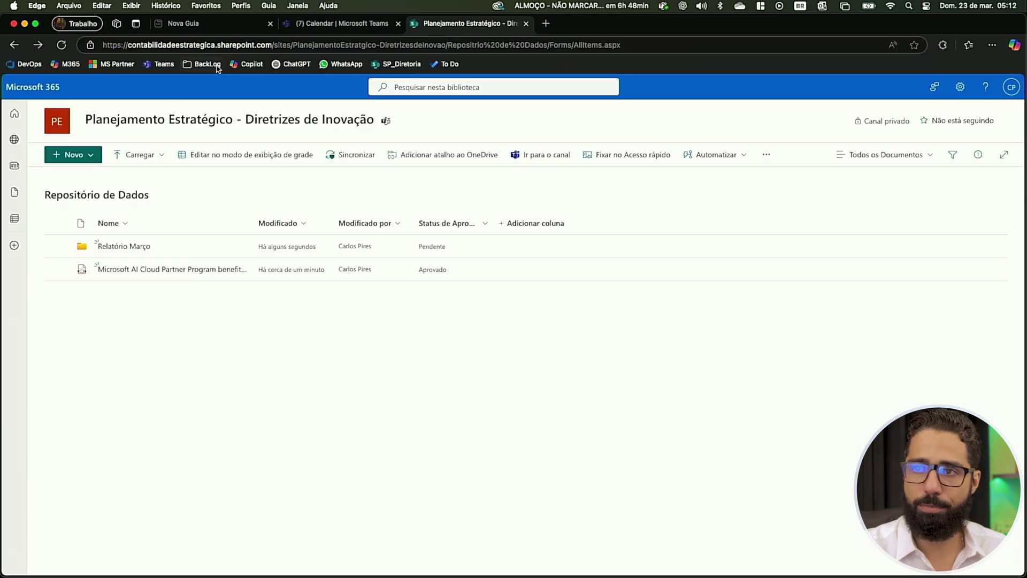
pyautogui.click(238, 45)
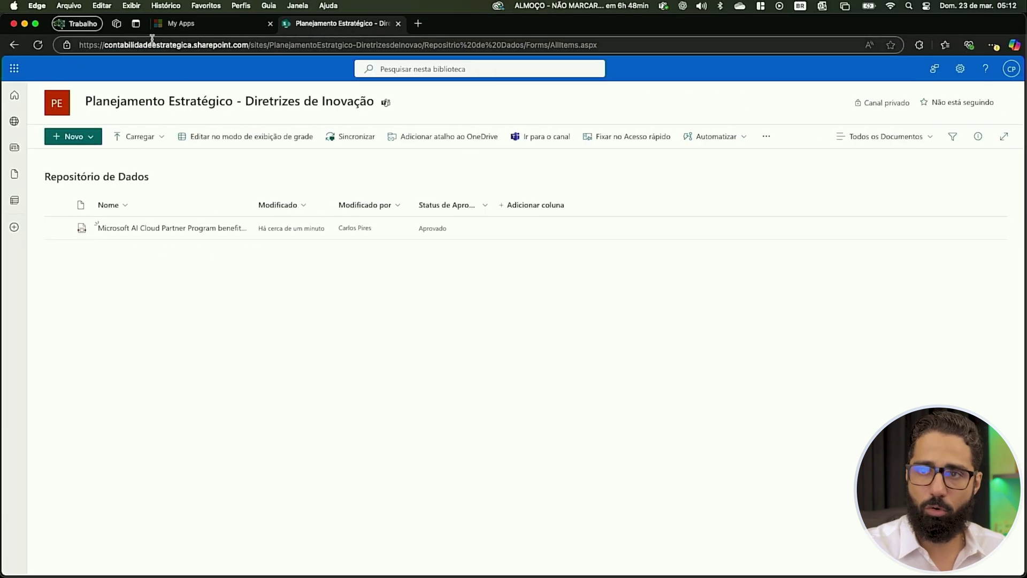
pyautogui.click(152, 45)
pyautogui.press('super+v')
pyautogui.press('Return')
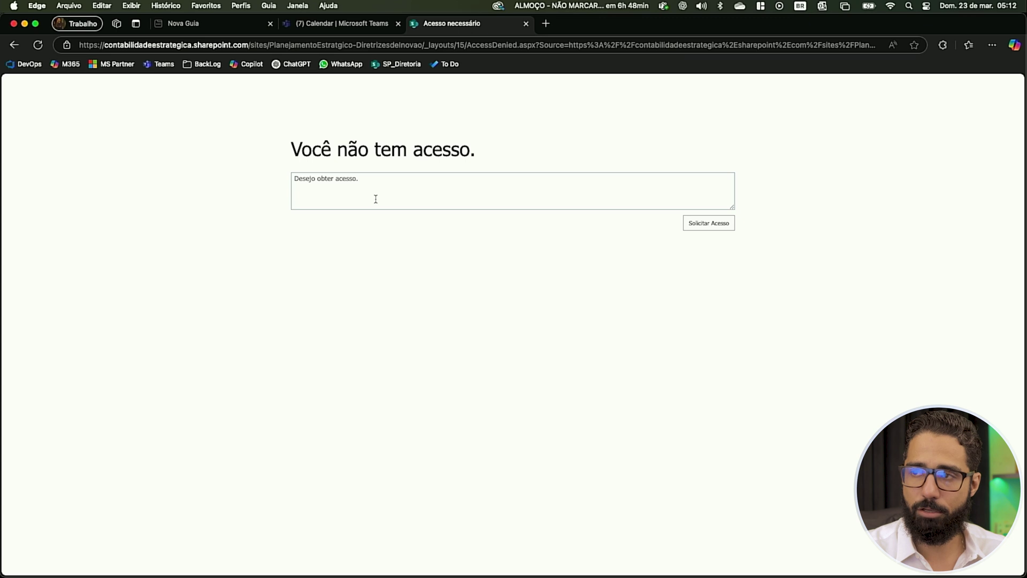
pyautogui.hotkey('ctrl', 'Right')
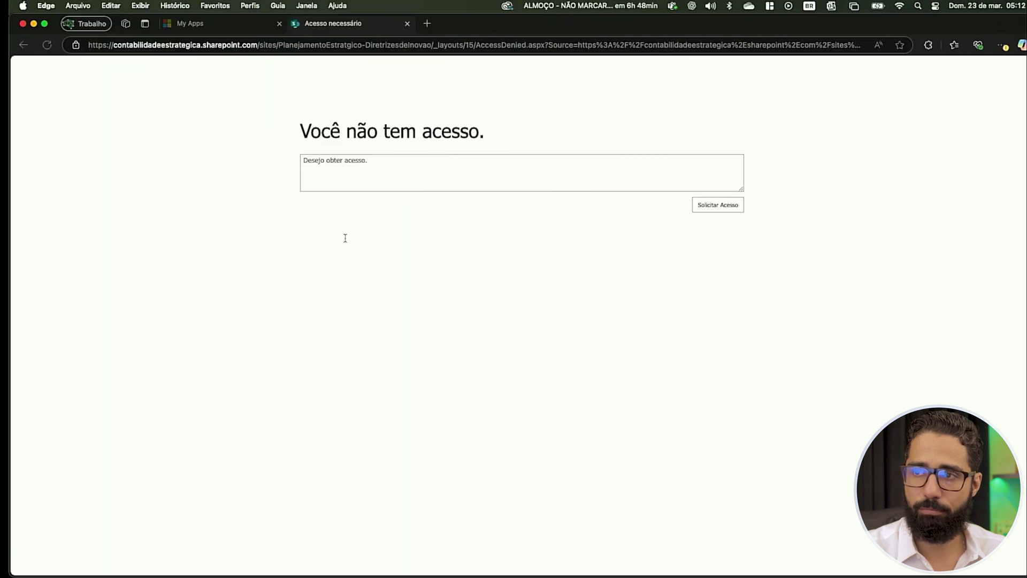
pyautogui.hotkey('ctrl', 'Left')
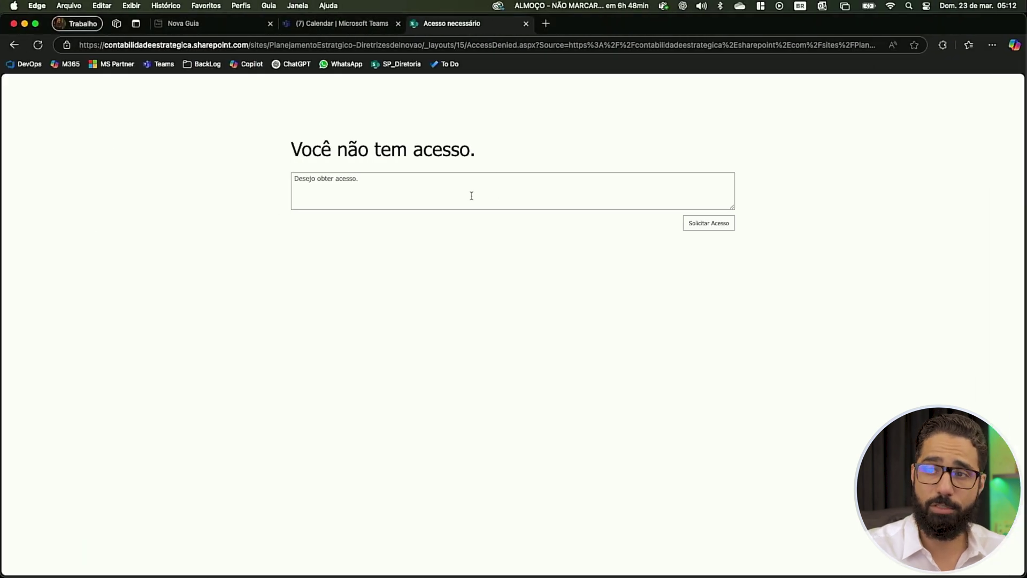
pyautogui.hotkey('ctrl', 'Left')
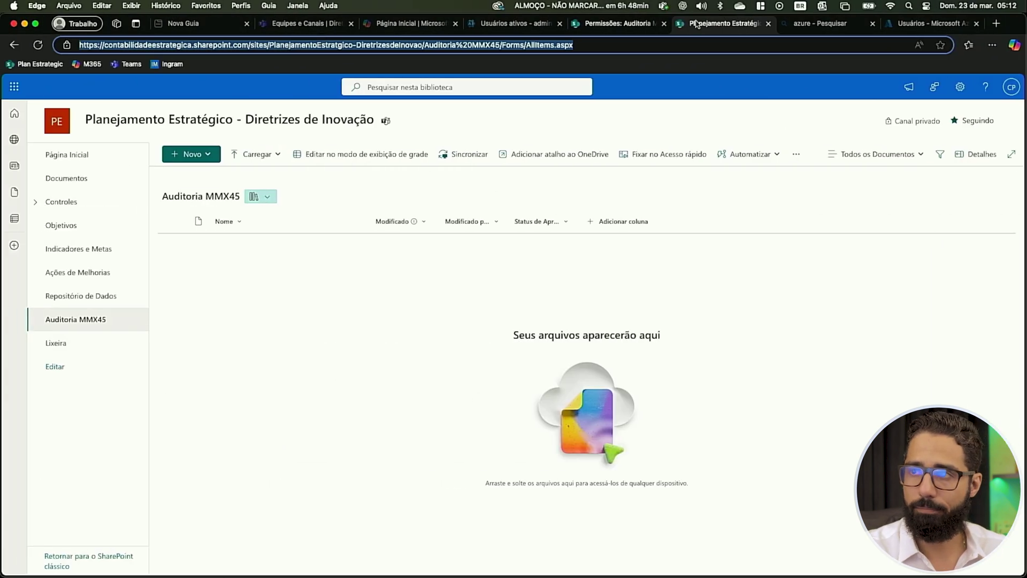
# Step: Share the Auditoria MMX45 library and its contents with the two selected people
pyautogui.click(609, 27)
pyautogui.click(509, 275)
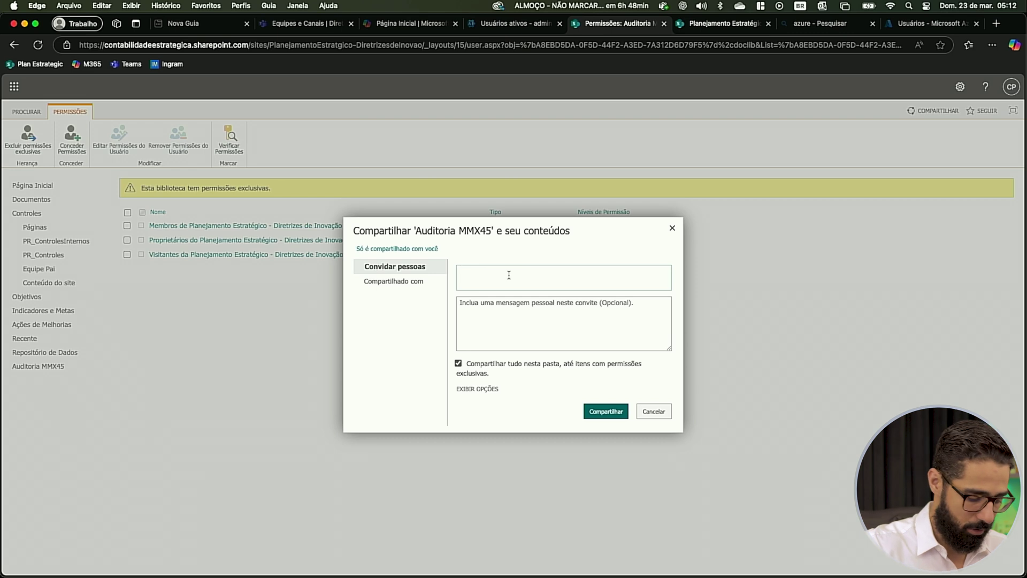
pyautogui.write('carlos')
pyautogui.click(481, 303)
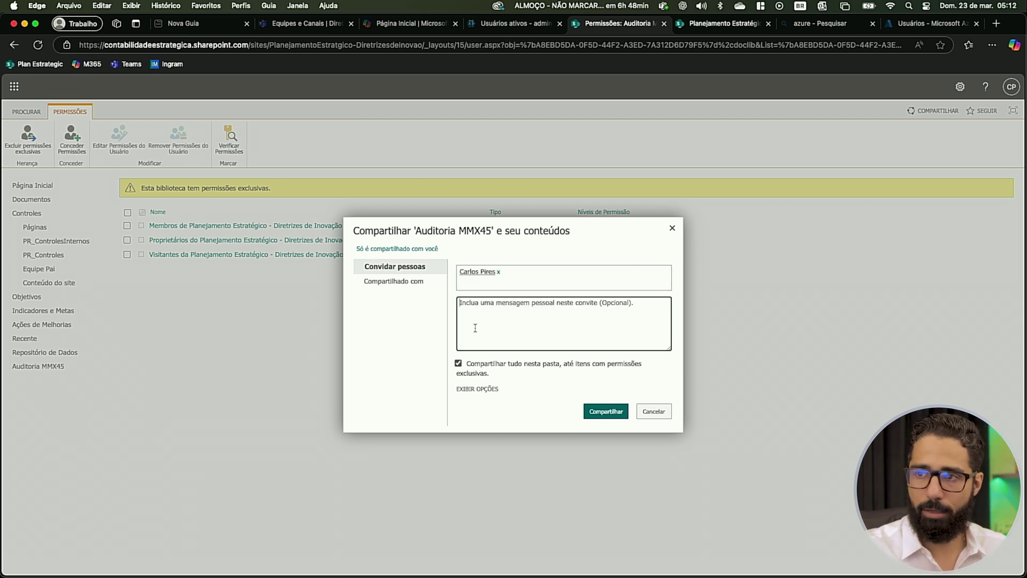
pyautogui.click(527, 279)
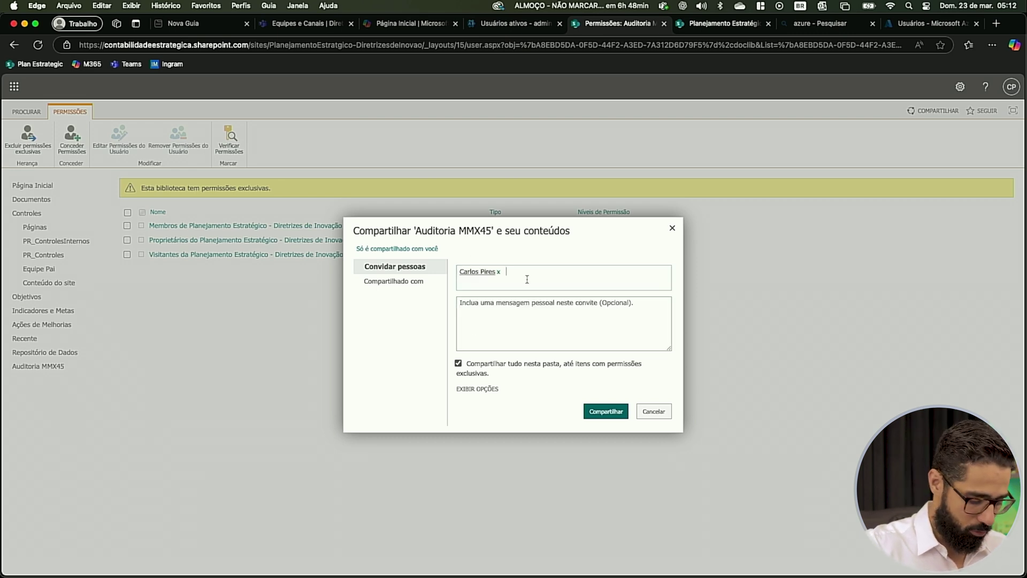
pyautogui.write('Comer')
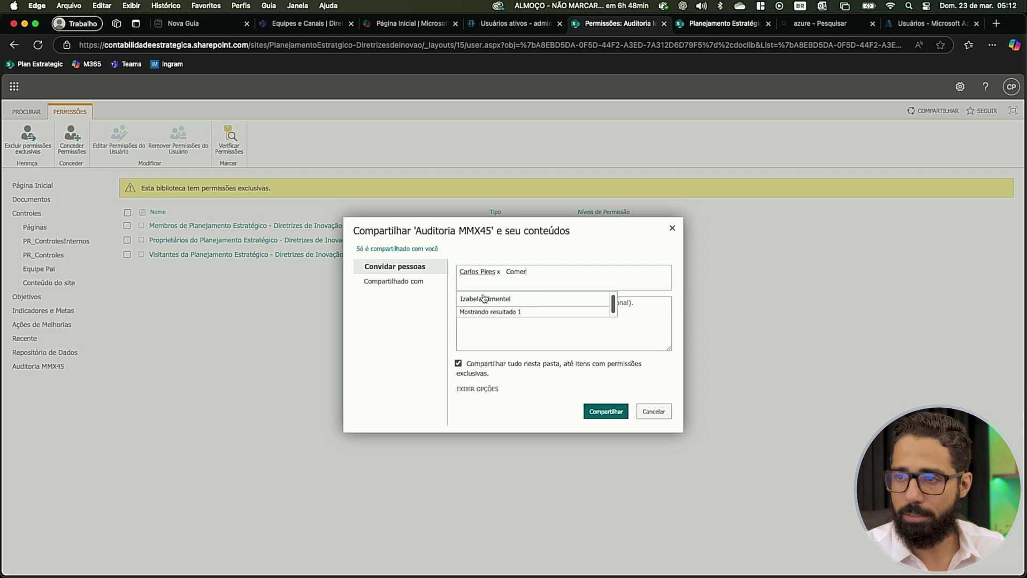
pyautogui.click(488, 298)
pyautogui.click(586, 408)
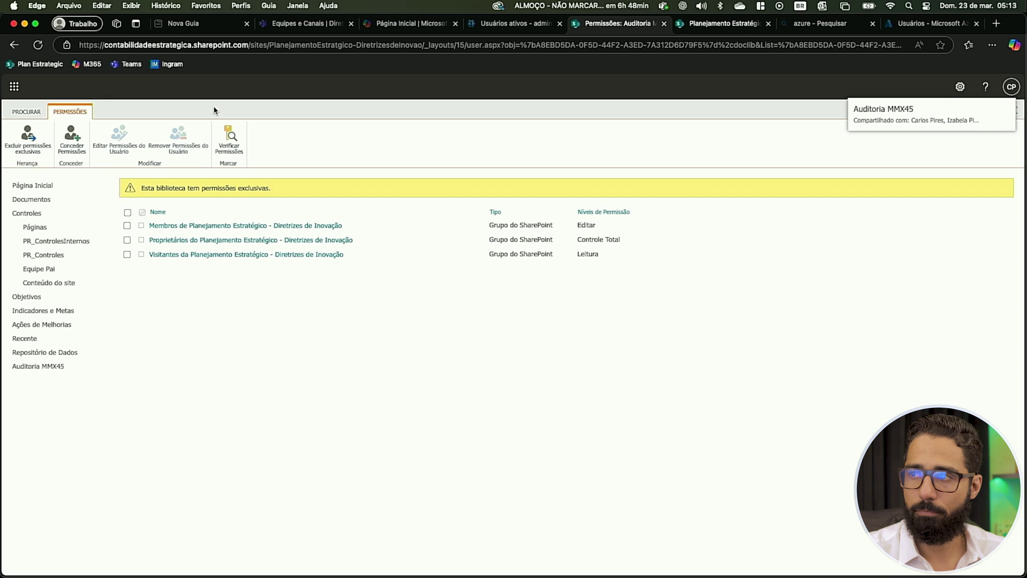
# Step: Reload the Auditoria MMX45 permissions page to check who has been granted access
pyautogui.click(268, 45)
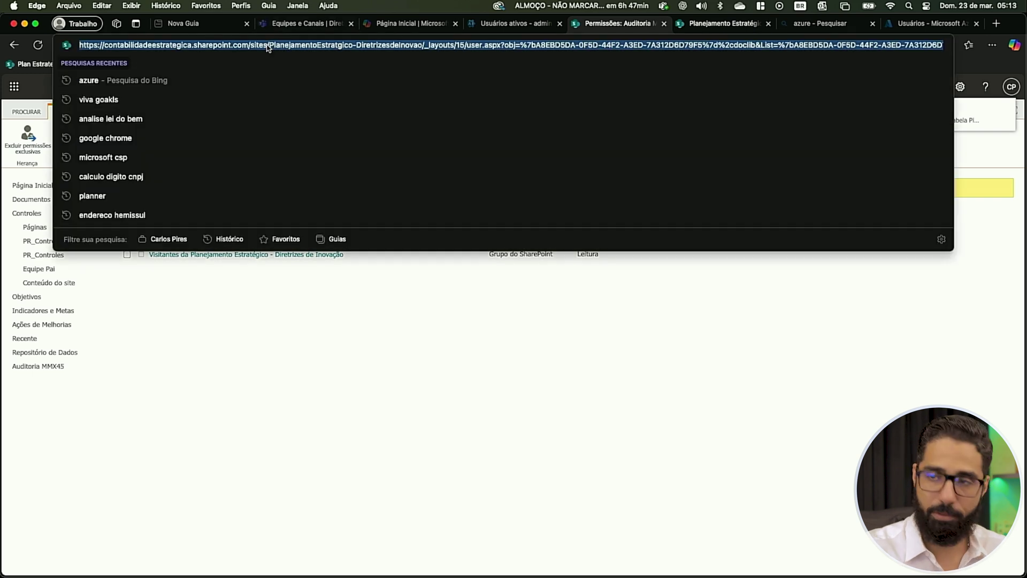
pyautogui.press('Return')
pyautogui.click(268, 49)
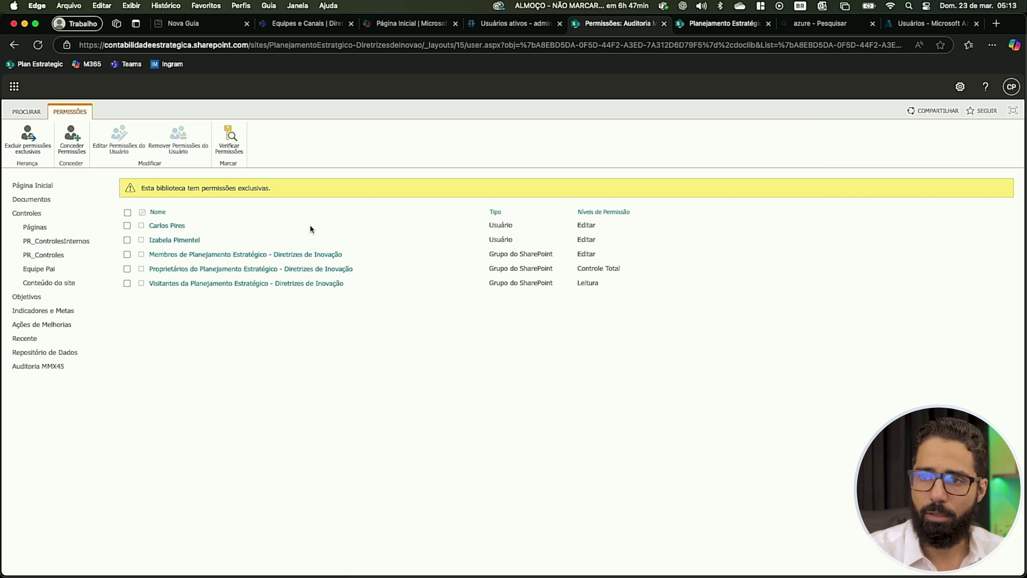
# Step: Copy the URL of the site's home page and open it in both other users' browser windows to check their access
pyautogui.hotkey('ctrl', 'Right')
pyautogui.click(14, 44)
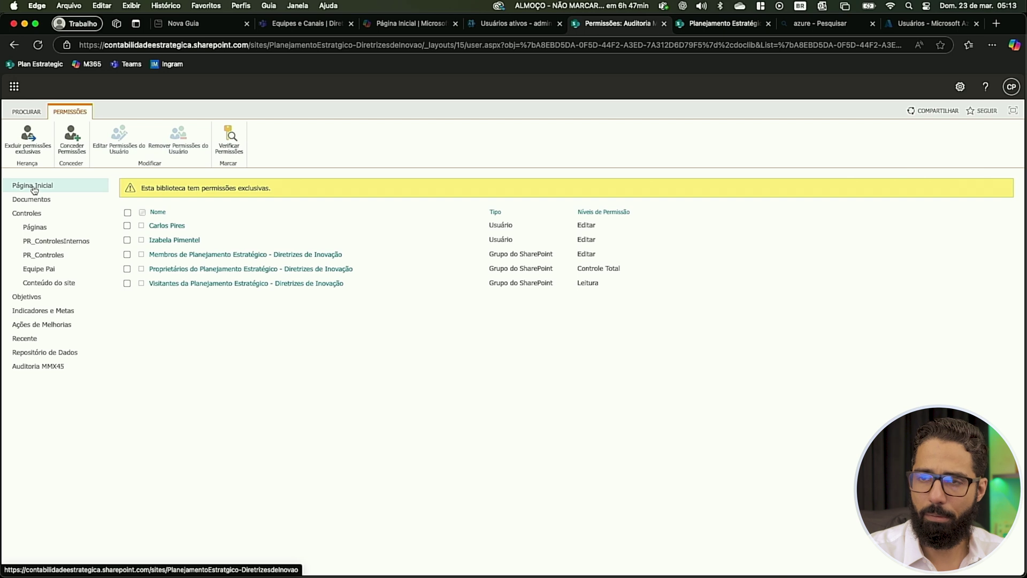
pyautogui.click(34, 188)
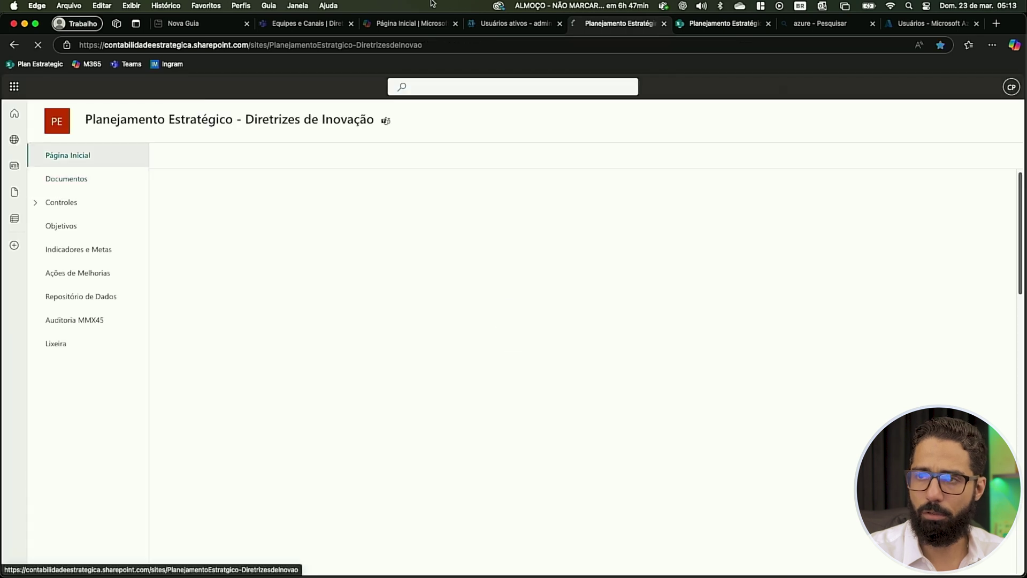
pyautogui.click(412, 48)
pyautogui.press('super+c')
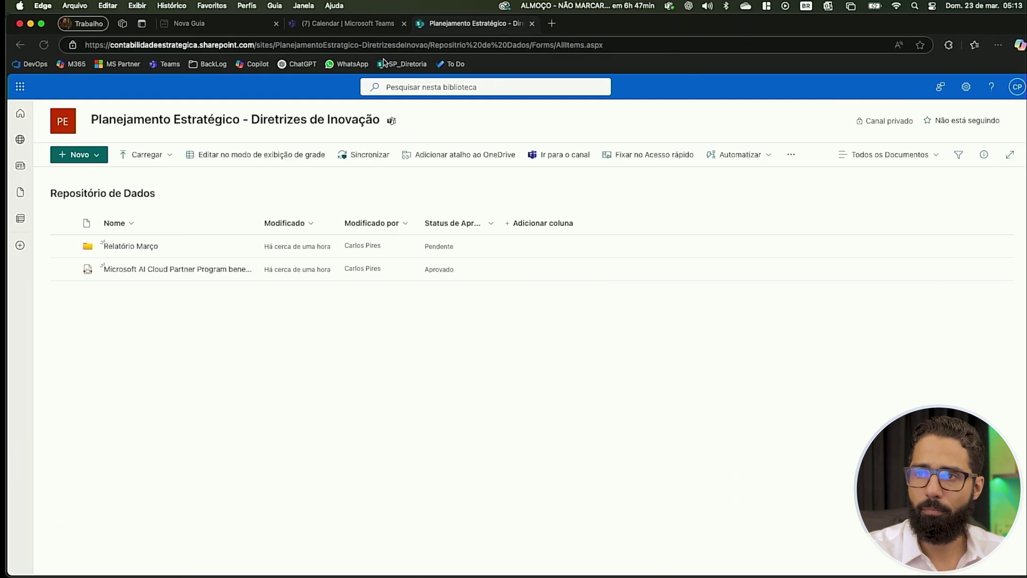
pyautogui.click(446, 47)
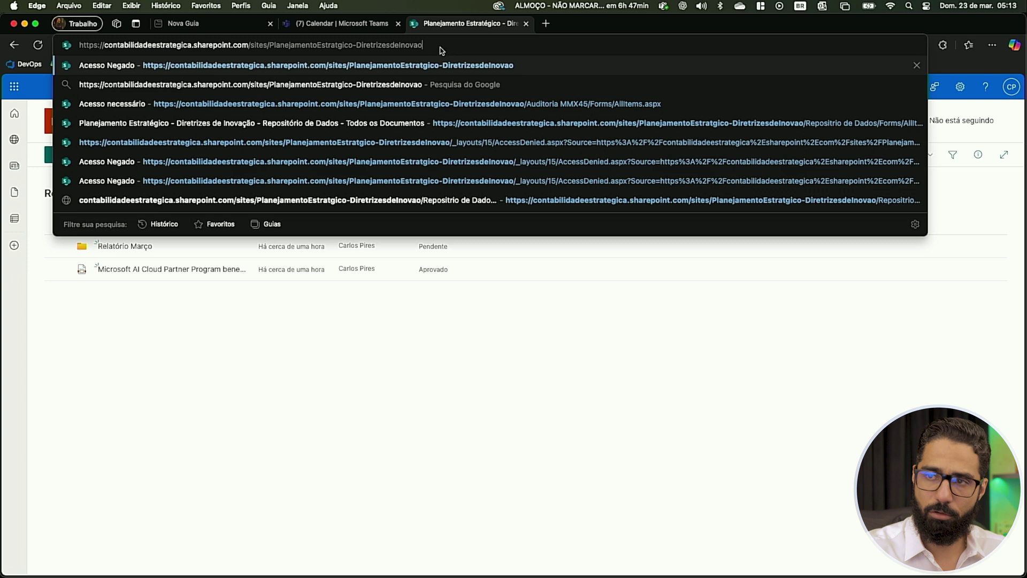
pyautogui.press('Return')
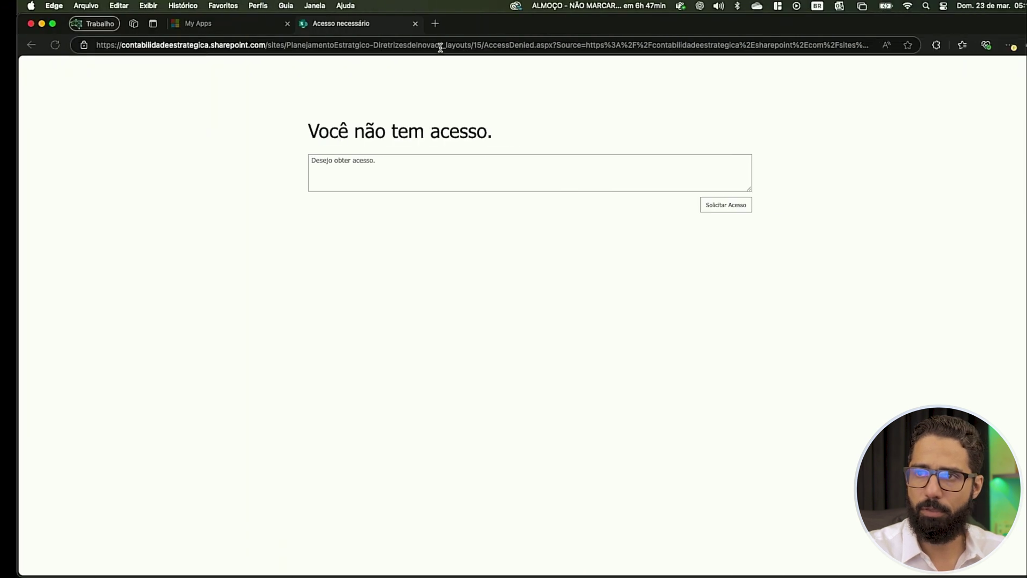
pyautogui.click(437, 43)
pyautogui.press('super+v')
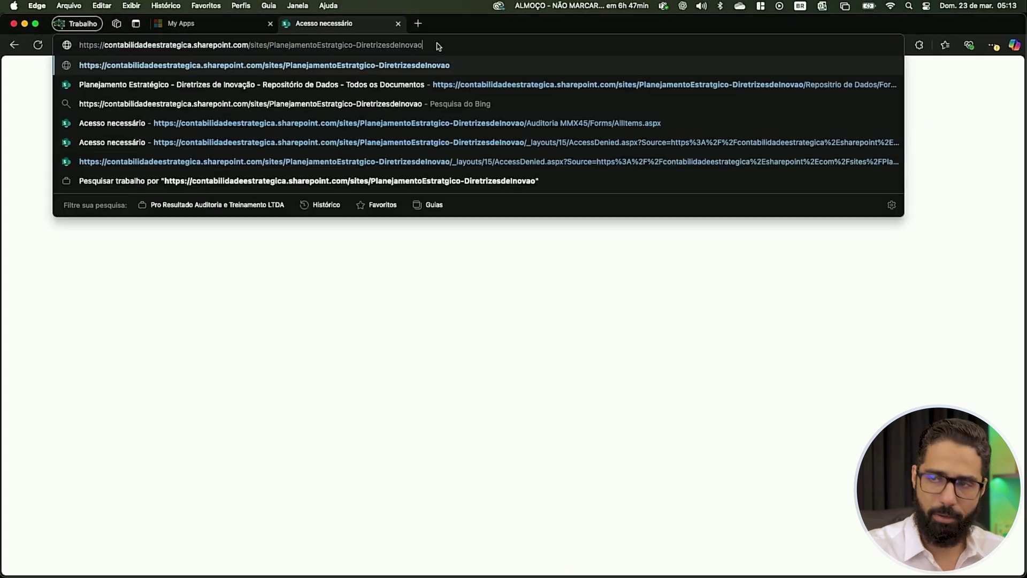
pyautogui.press('Return')
# Step: Return to the administrator's window, open the Auditoria MMX45 library and copy its URL
pyautogui.press('super+Left')
pyautogui.hscroll(5, 311, 171)
pyautogui.hotkey('ctrl', 'Left')
pyautogui.hotkey('ctrl', 'Left')
pyautogui.hotkey('ctrl', 'Left')
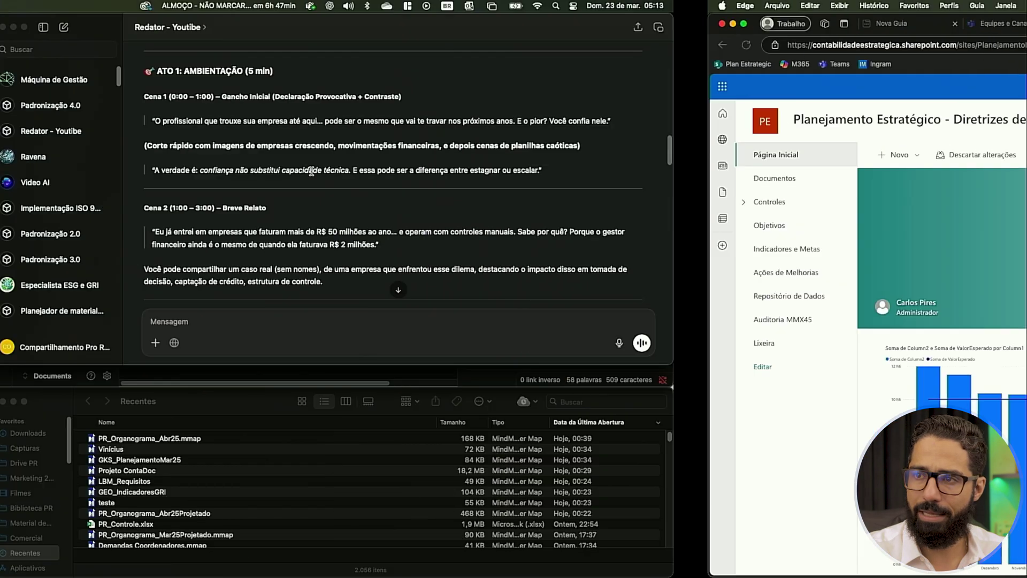
pyautogui.hotkey('ctrl', 'Right')
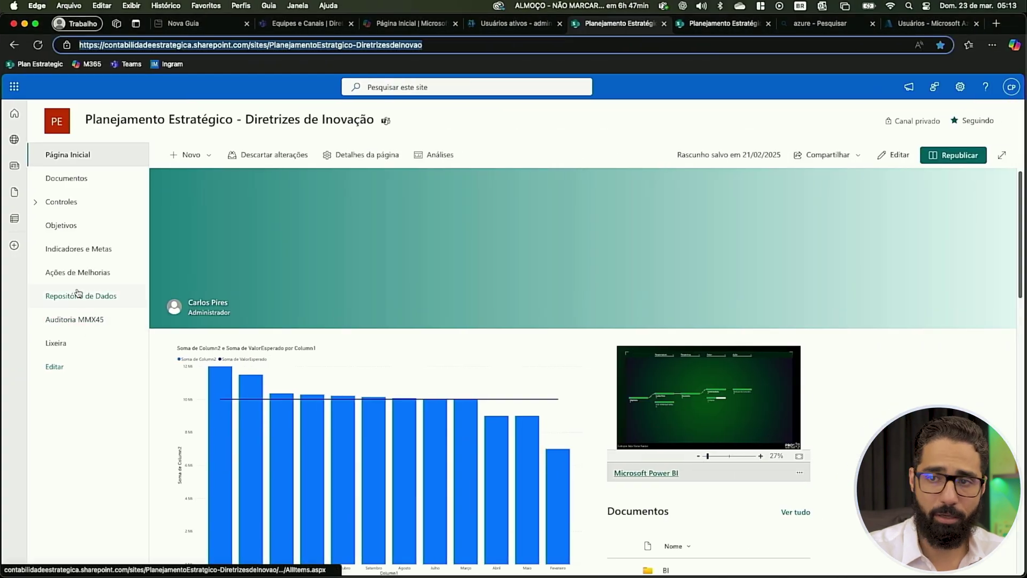
pyautogui.click(83, 319)
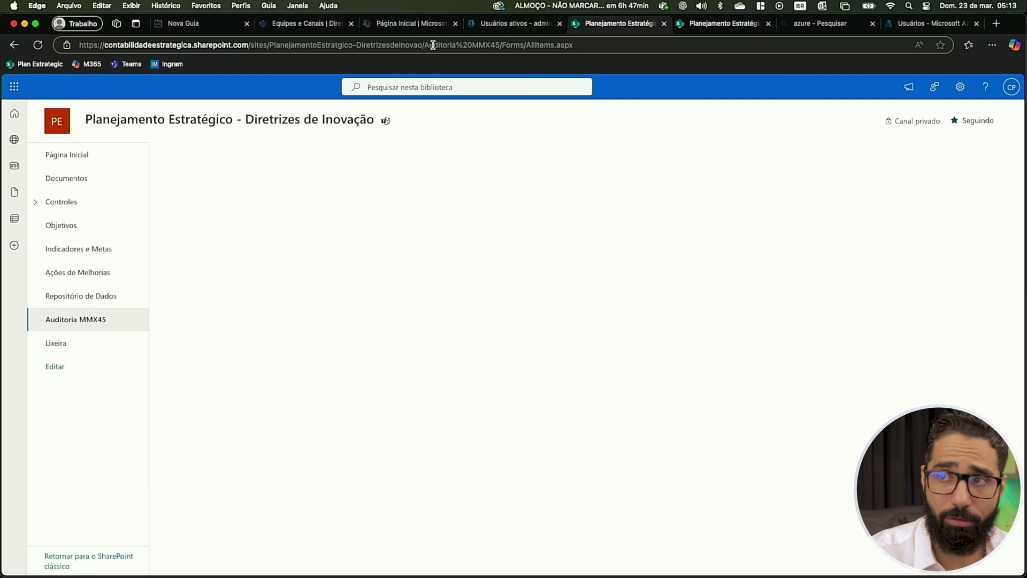
pyautogui.click(433, 47)
pyautogui.press('super+c')
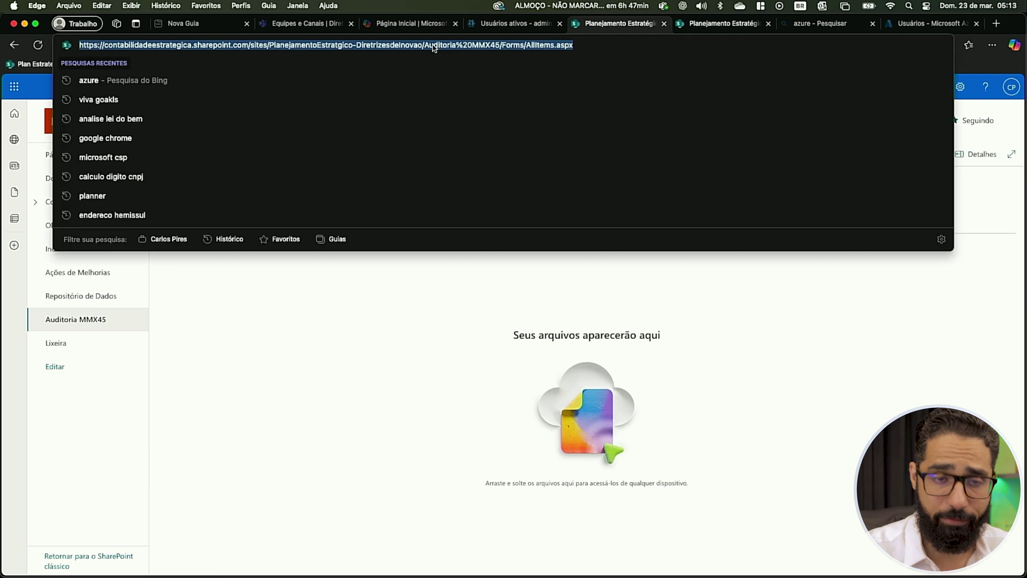
# Step: Open the copied library URL in both other users' browser windows and check that each can reach Auditoria MMX45
pyautogui.hotkey('ctrl', 'Right')
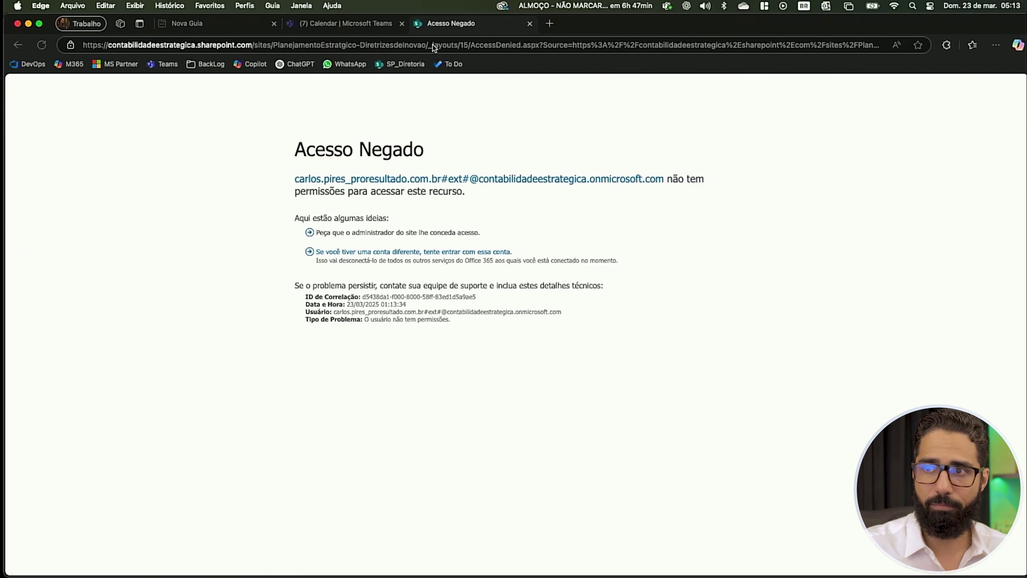
pyautogui.click(388, 51)
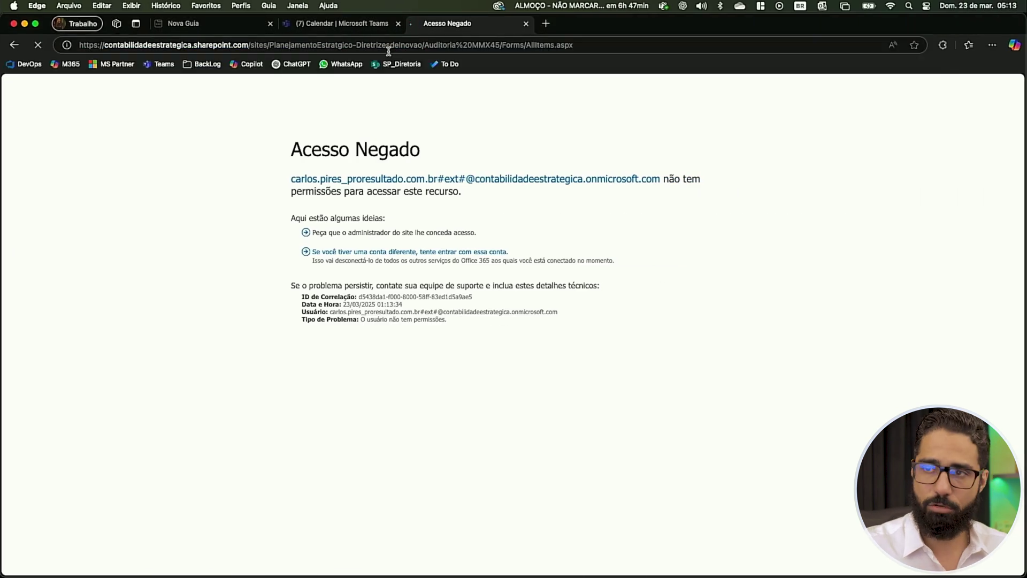
pyautogui.hotkey('ctrl', 'Right')
pyautogui.click(384, 49)
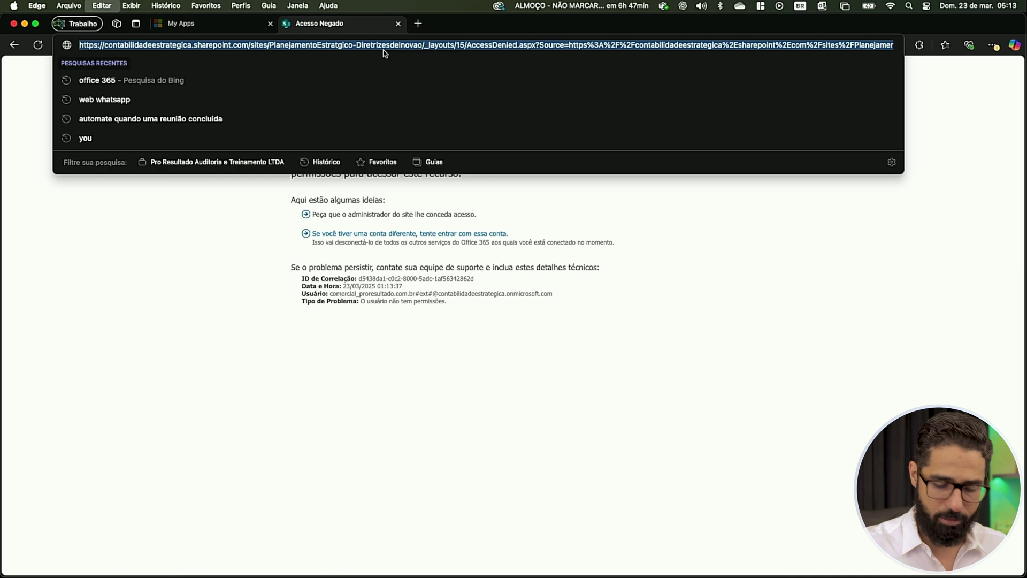
pyautogui.press('super+v')
pyautogui.press('Return')
pyautogui.hotkey('ctrl', 'Left')
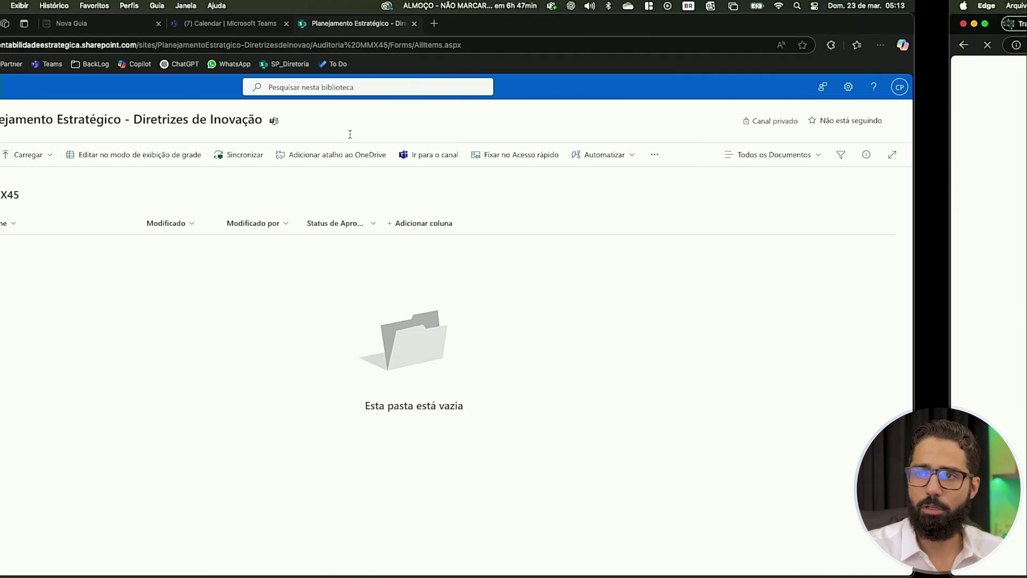
pyautogui.hotkey('ctrl', 'Right')
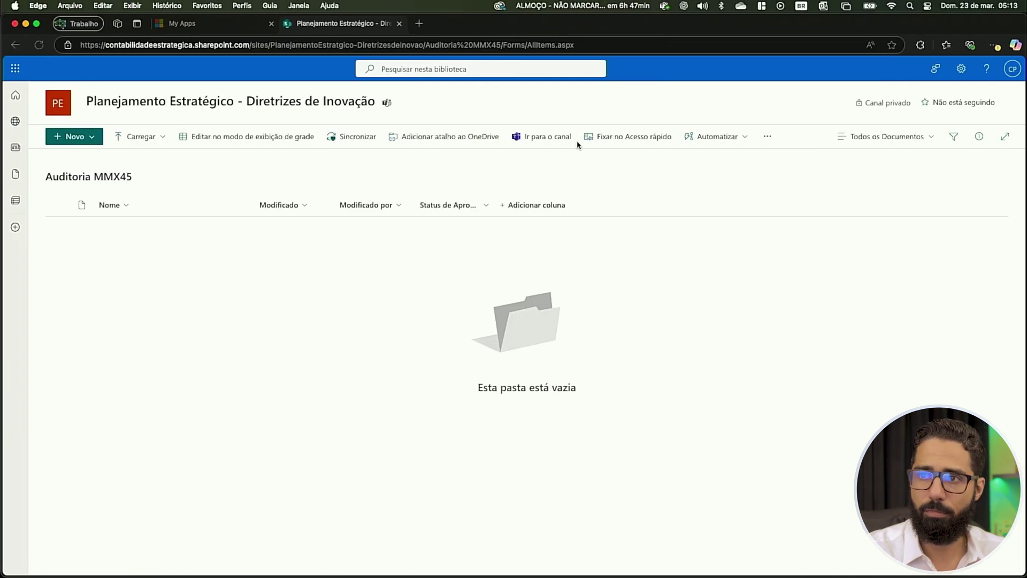
# Step: Compare the Auditoria MMX45 library in the administrator's window with the views in both other users' windows
pyautogui.hotkey('ctrl', 'Left')
pyautogui.hotkey('ctrl', 'Left')
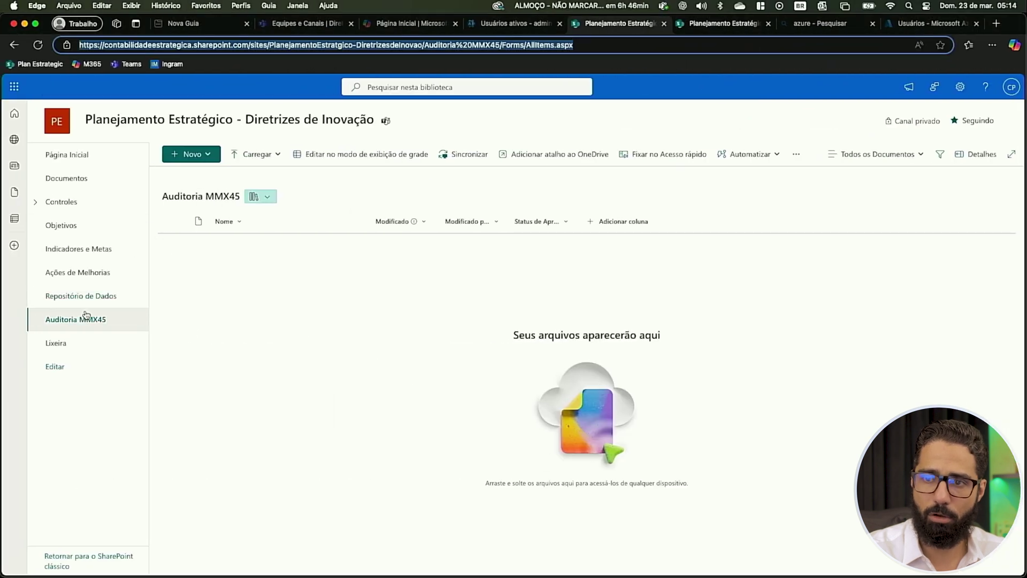
pyautogui.hotkey('ctrl', 'Right')
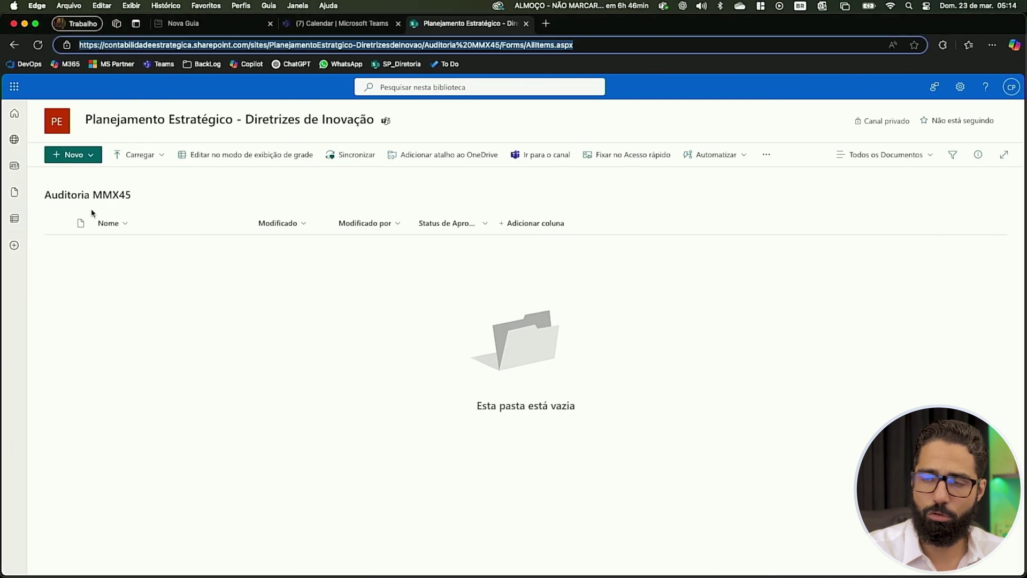
pyautogui.hotkey('ctrl', 'Right')
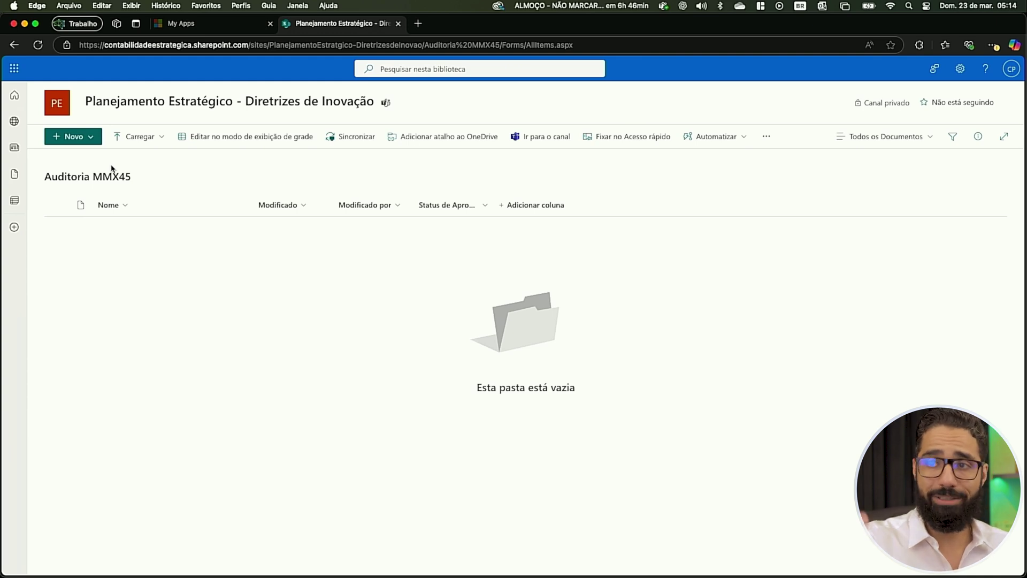
# Step: Switch to draw.io and add a rounded rectangle labelled "Auditoria" near the top of the blank page
pyautogui.hotkey('ctrl', 'Left')
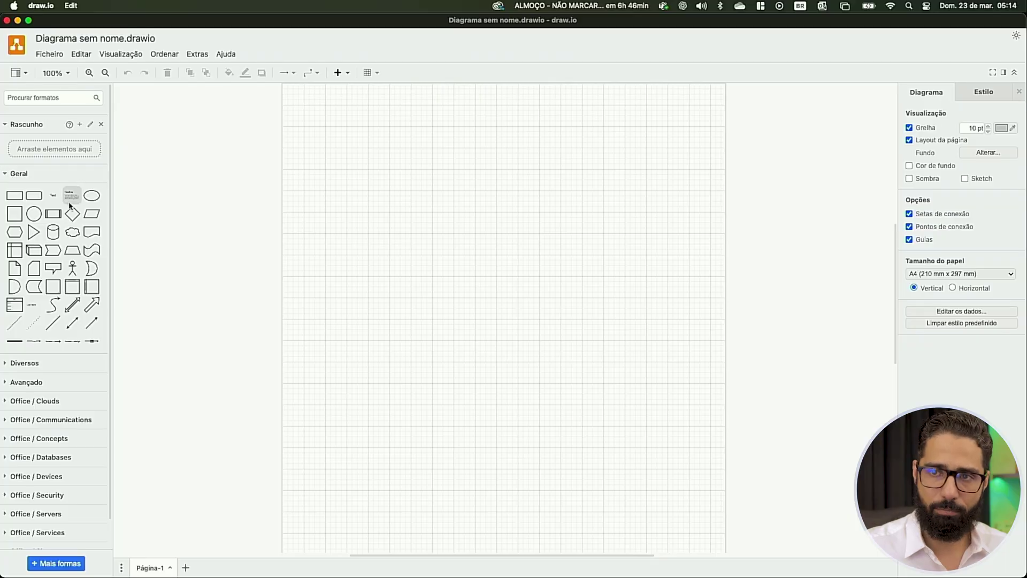
pyautogui.moveTo(34, 196)
pyautogui.mouseDown()
pyautogui.moveTo(564, 162)
pyautogui.moveTo(438, 150)
pyautogui.mouseUp()
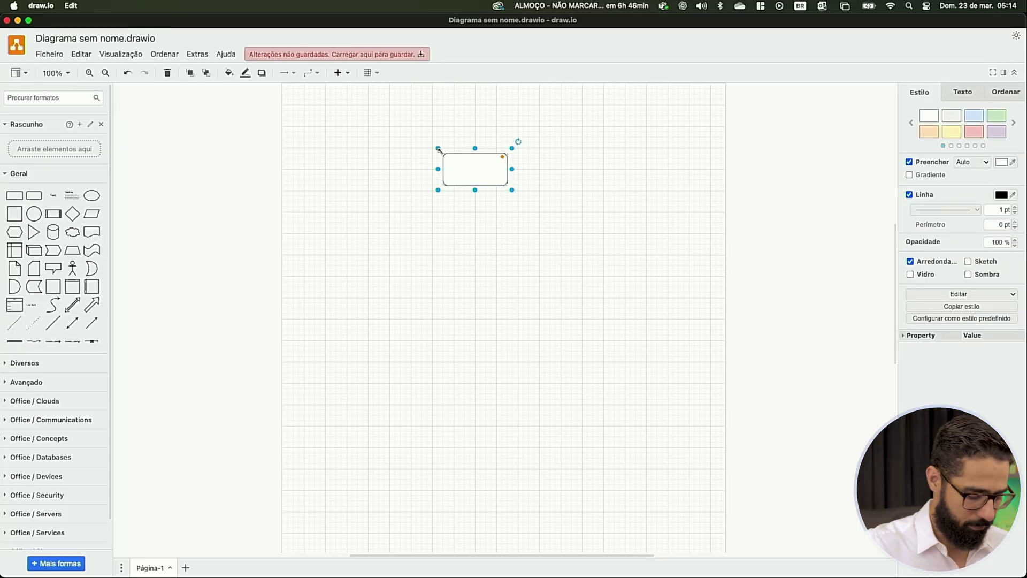
pyautogui.write('Auditoria')
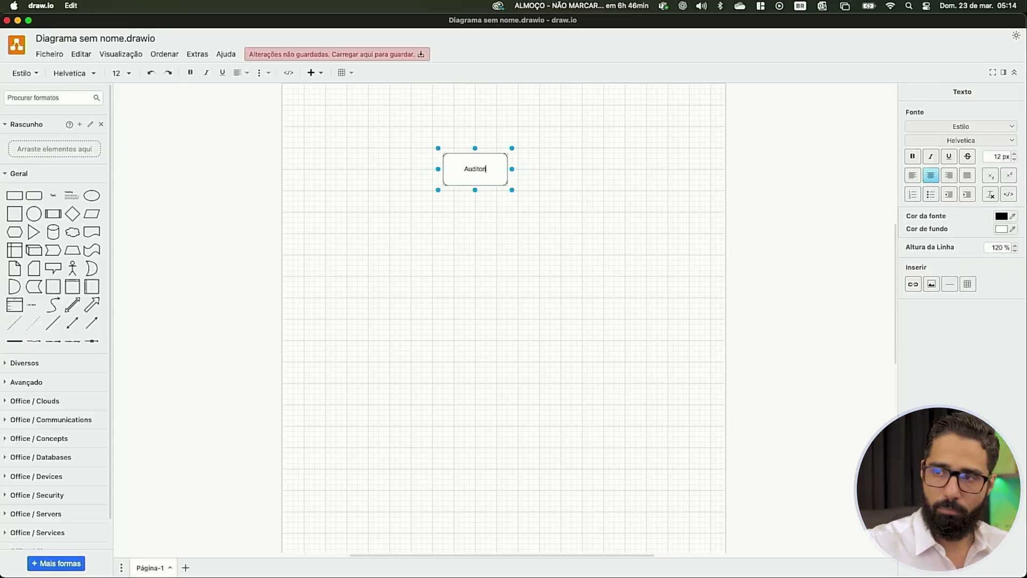
pyautogui.click(490, 206)
# Step: Duplicate the Auditoria box directly below the original and connect the two with an arrow
pyautogui.click(486, 169)
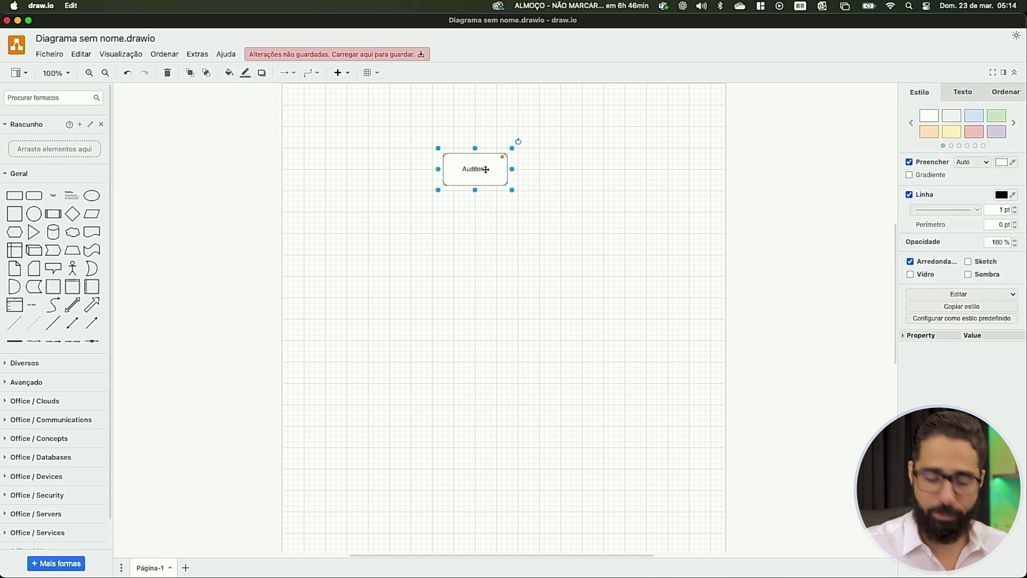
pyautogui.moveTo(485, 169); pyautogui.dragTo(478, 234)
pyautogui.click(488, 176)
pyautogui.click(475, 198)
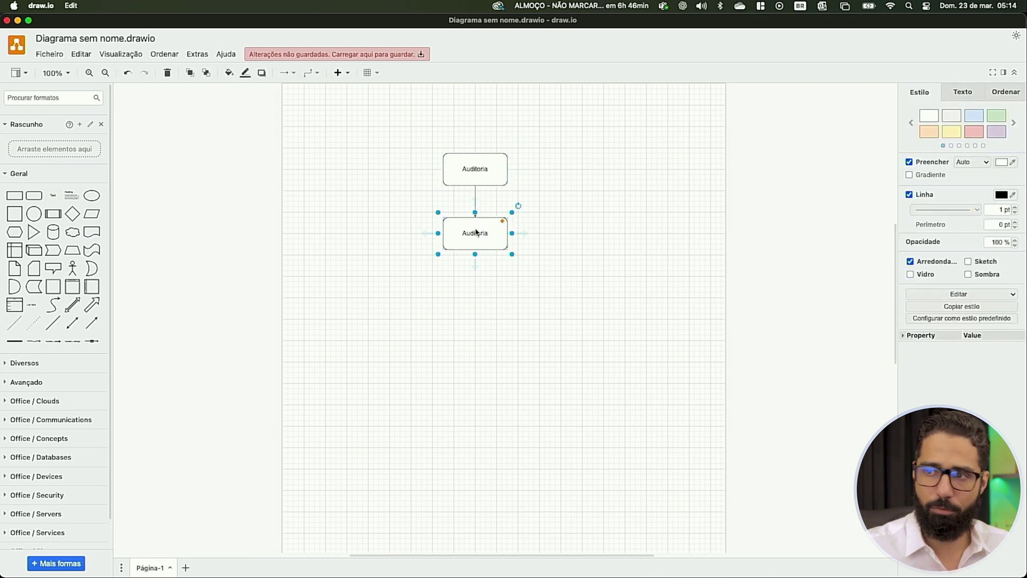
# Step: Relabel the lower box as "Equipe Teams"
pyautogui.press('Return')
pyautogui.write('Equ')
pyautogui.press('BackSpace')
pyautogui.write('quipe Teams')
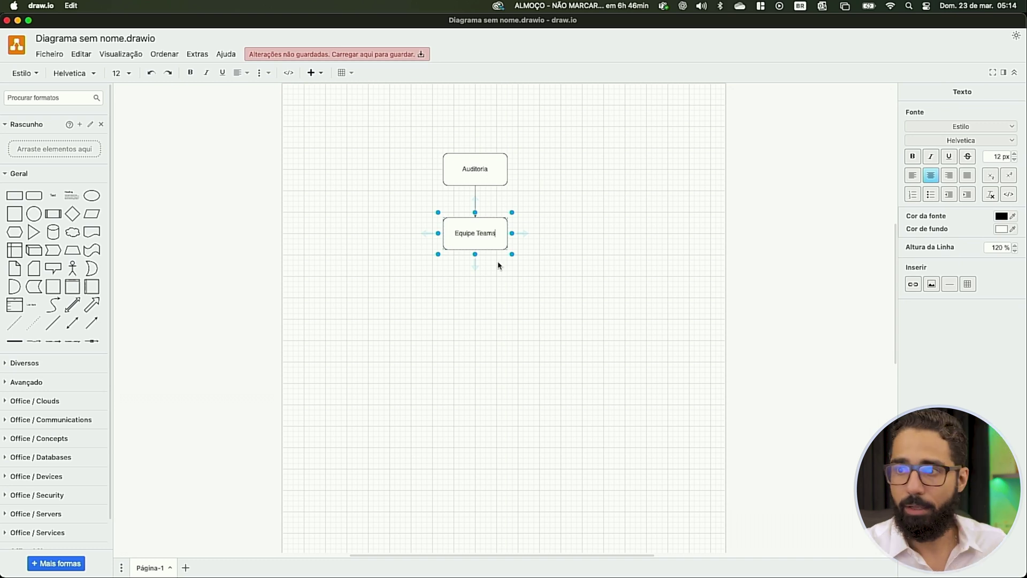
pyautogui.click(499, 266)
# Step: Place two copies of the Equipe Teams box below it, one on each side, and connect it to both with arrows
pyautogui.click(486, 235)
pyautogui.scroll(1, 485, 242)
pyautogui.moveTo(487, 256); pyautogui.dragTo(422, 314)
pyautogui.click(486, 243)
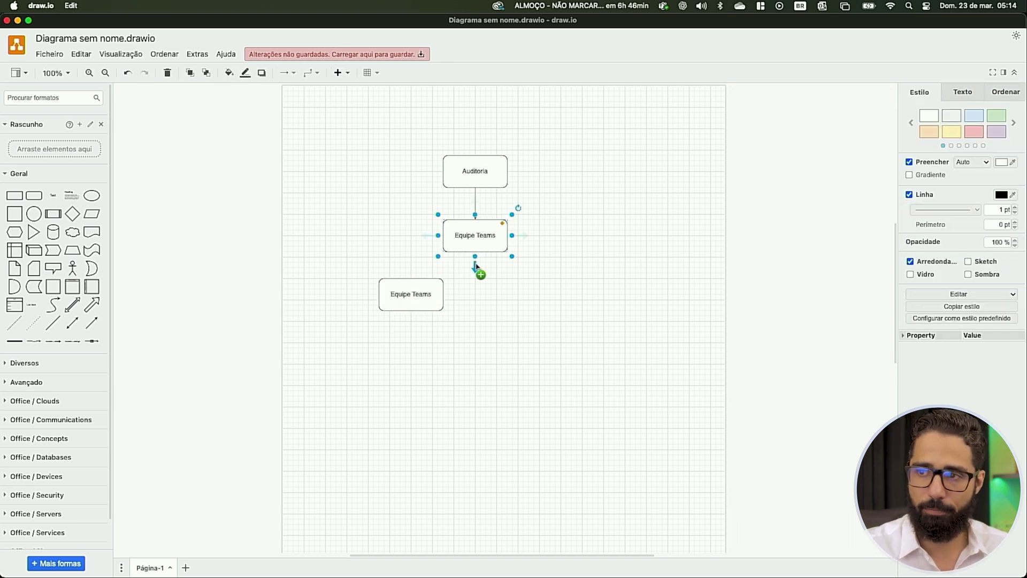
# Step: Relabel the two lowest boxes as "Chat" on one side and "Sharepoint" on the other
pyautogui.doubleClick(414, 299)
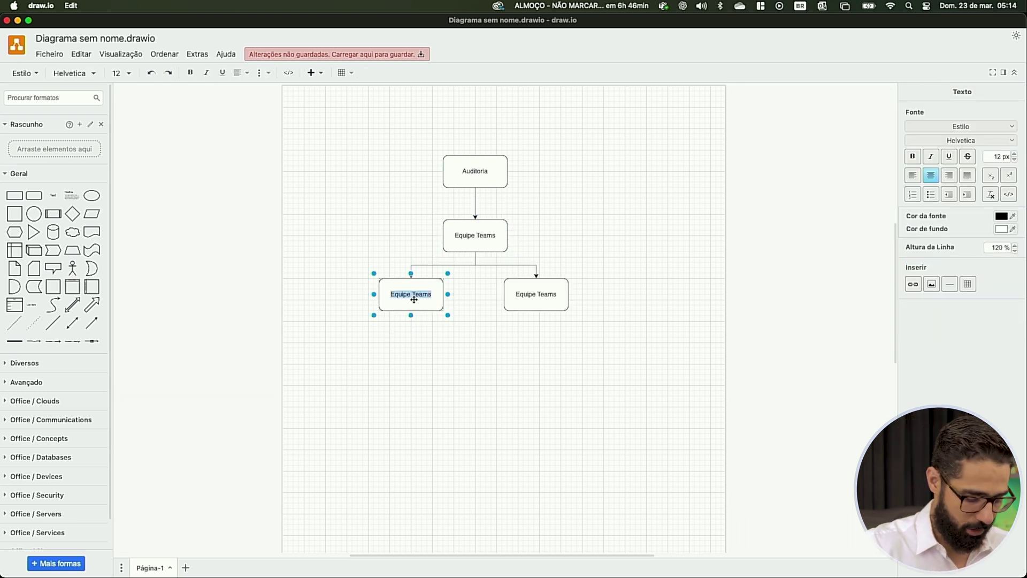
pyautogui.write('Chat')
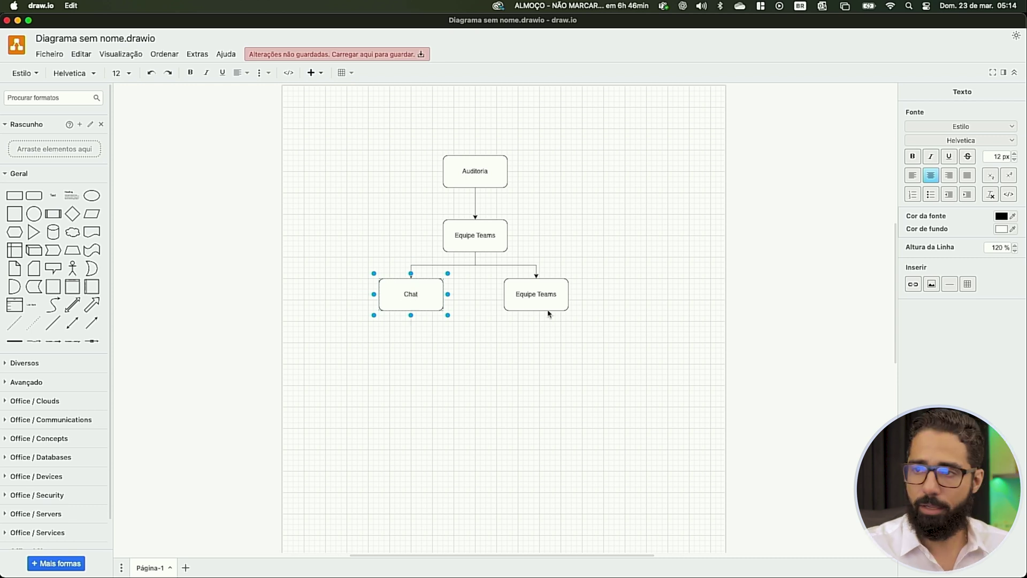
pyautogui.click(540, 300)
pyautogui.doubleClick(543, 297)
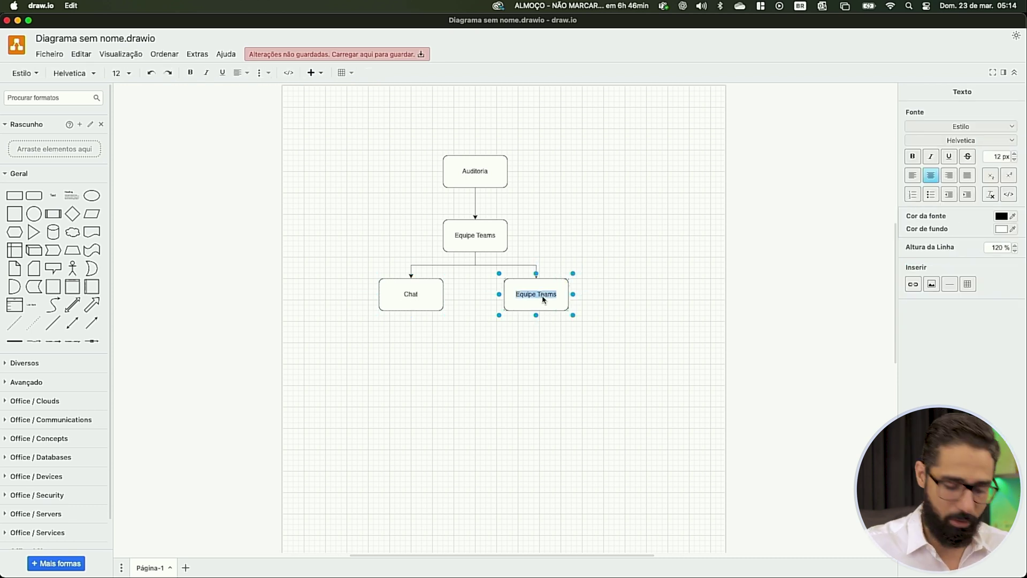
pyautogui.write('Sharepoint')
pyautogui.click(599, 388)
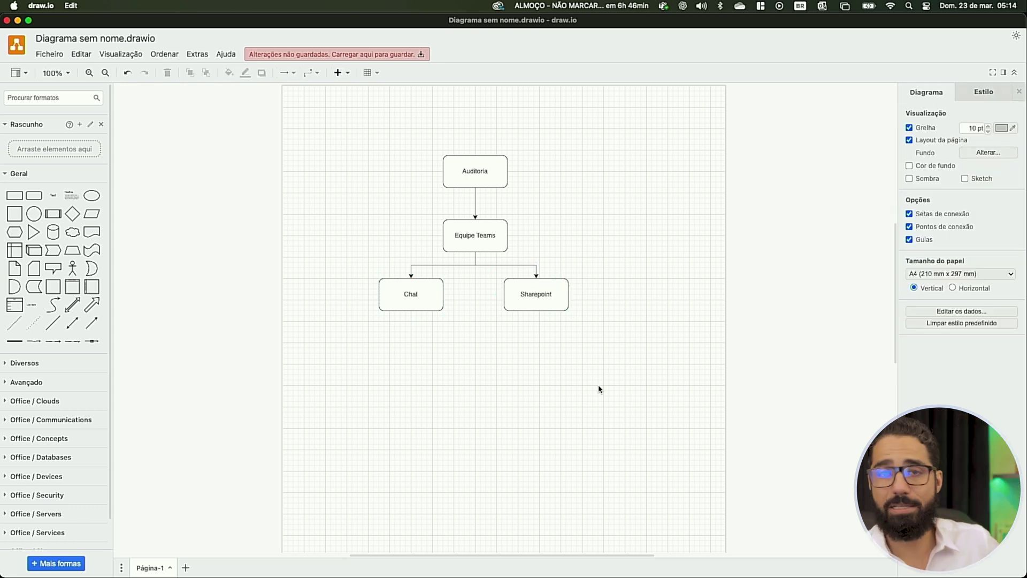
pyautogui.click(473, 167)
pyautogui.click(474, 239)
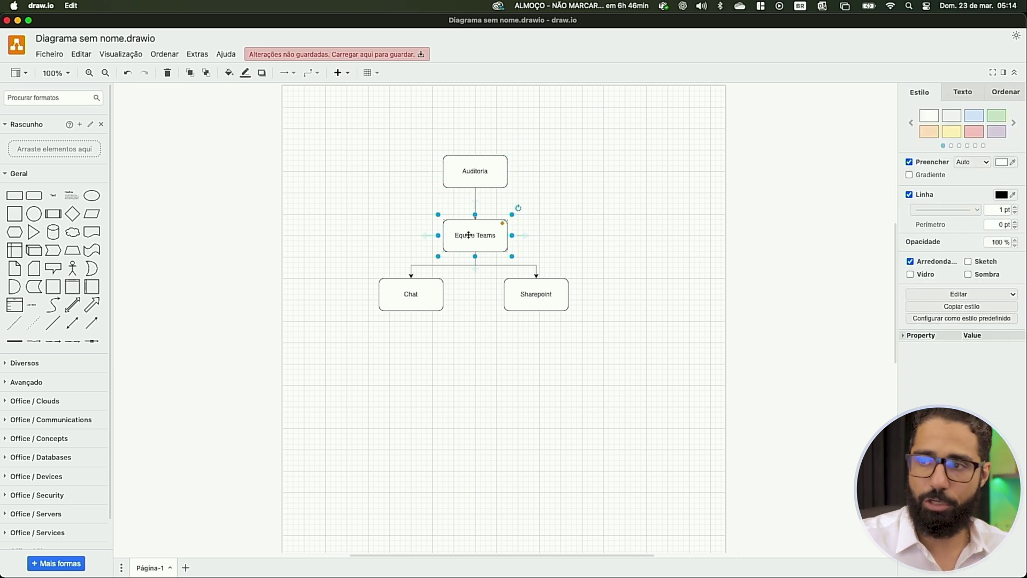
pyautogui.click(409, 283)
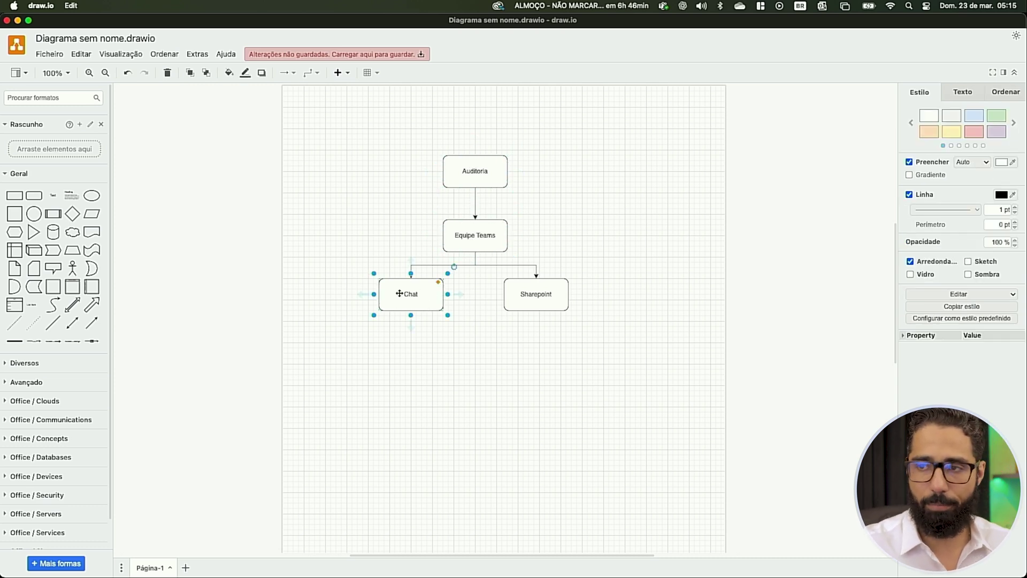
pyautogui.click(545, 292)
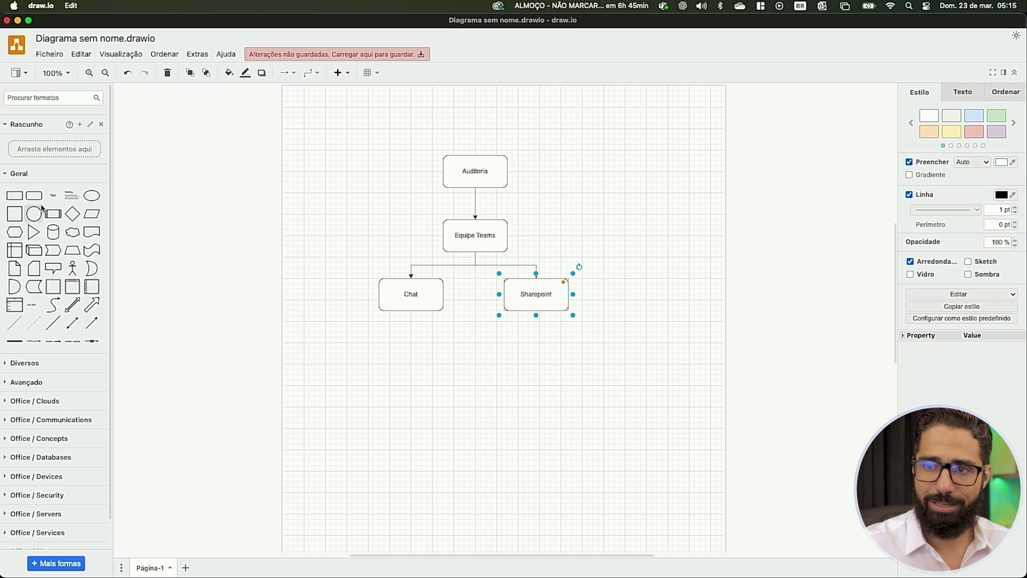
# Step: Add two stacked rounded rectangles to the lower right of the Sharepoint box and connect Sharepoint to both with arrows
pyautogui.moveTo(33, 195); pyautogui.dragTo(593, 332)
pyautogui.click(509, 290)
pyautogui.moveTo(625, 329); pyautogui.dragTo(625, 394)
pyautogui.click(581, 311)
pyautogui.moveTo(569, 294); pyautogui.dragTo(592, 399)
pyautogui.click(536, 293)
# Step: Label the new boxes "Subsite" and "Biblioteca", and move Biblioteca up closer to Subsite
pyautogui.doubleClick(627, 328)
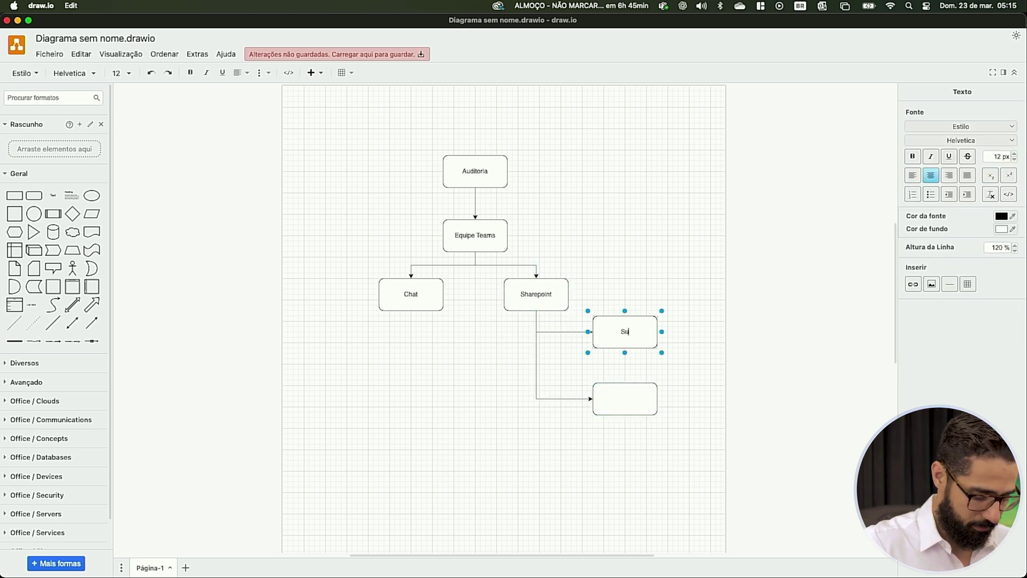
pyautogui.doubleClick(637, 393)
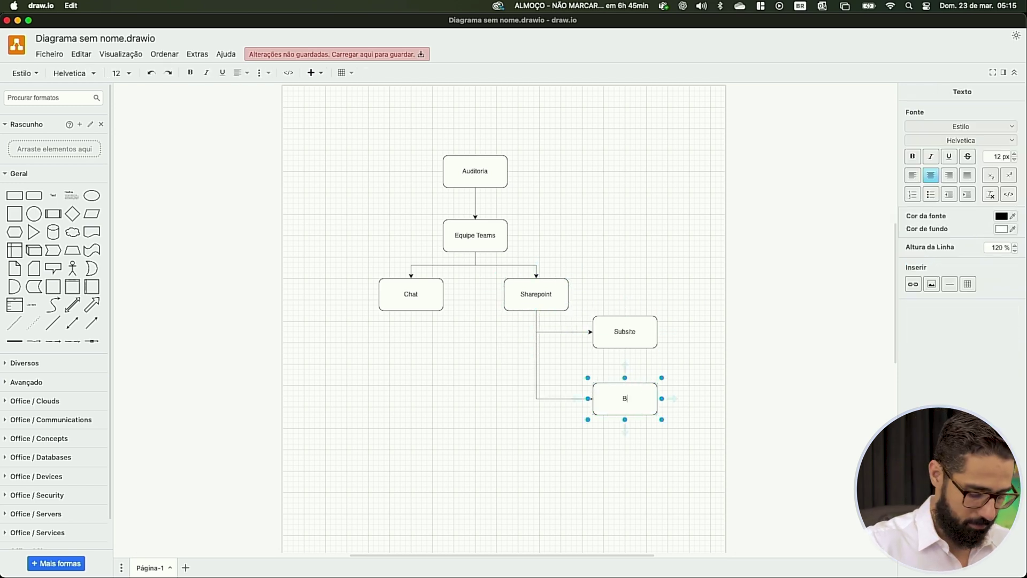
pyautogui.write('Biblioteca')
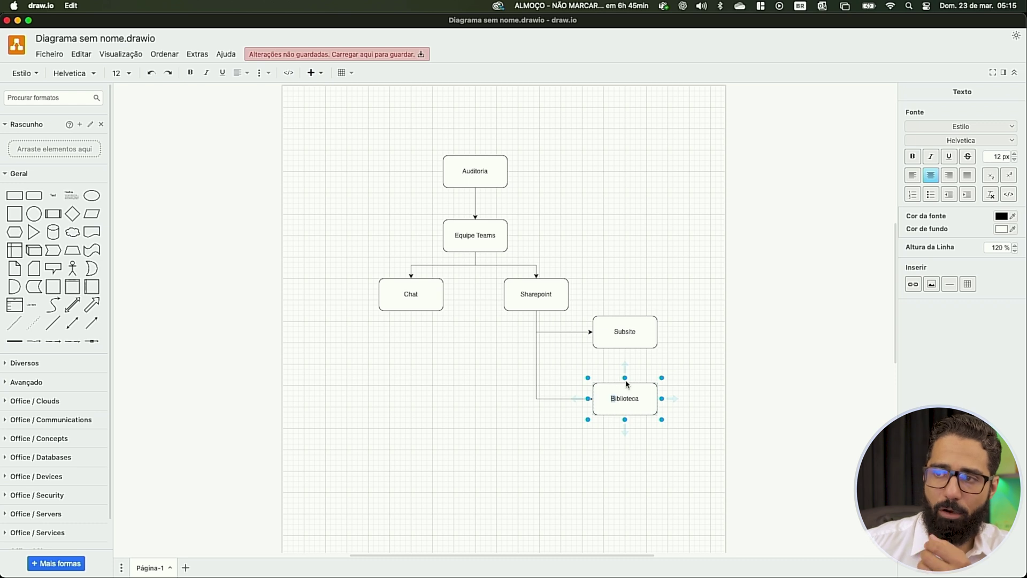
pyautogui.click(730, 383)
pyautogui.moveTo(629, 398); pyautogui.dragTo(629, 382)
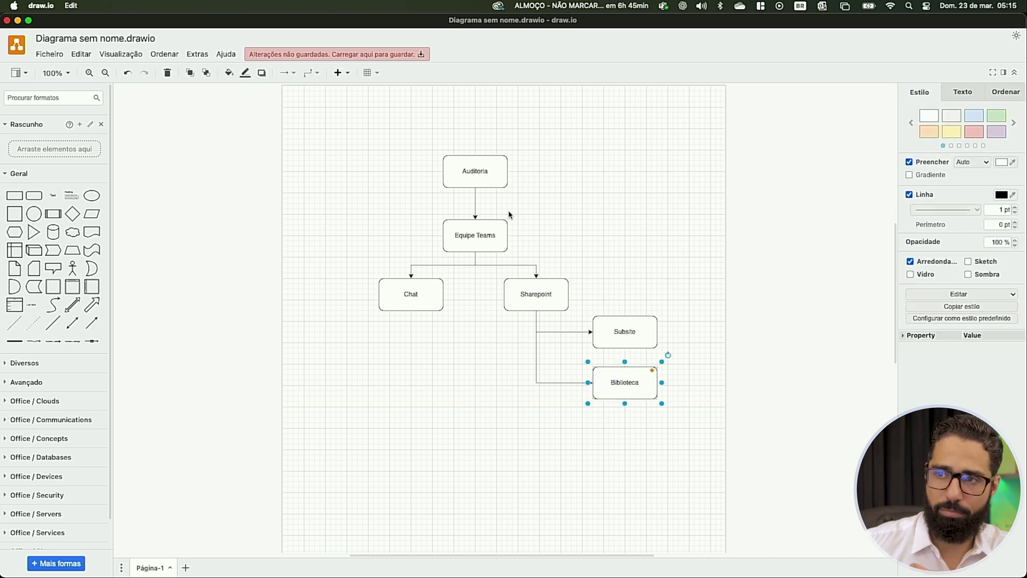
pyautogui.click(630, 332)
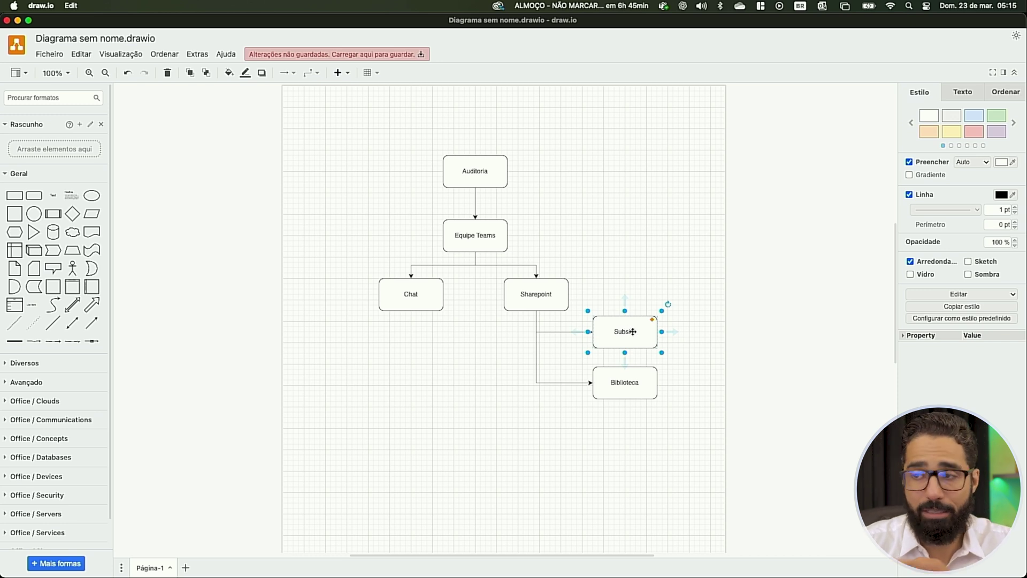
pyautogui.click(630, 373)
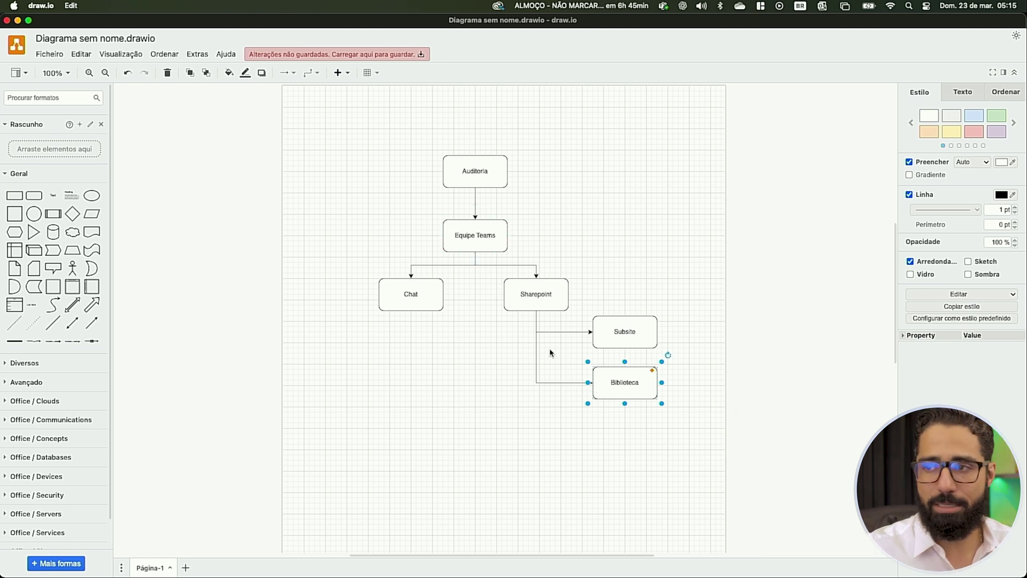
# Step: Place a note shape to the right of the Subsite box and draw an arrow from it to Biblioteca
pyautogui.scroll(-1, 551, 351)
pyautogui.hscroll(5, 551, 351)
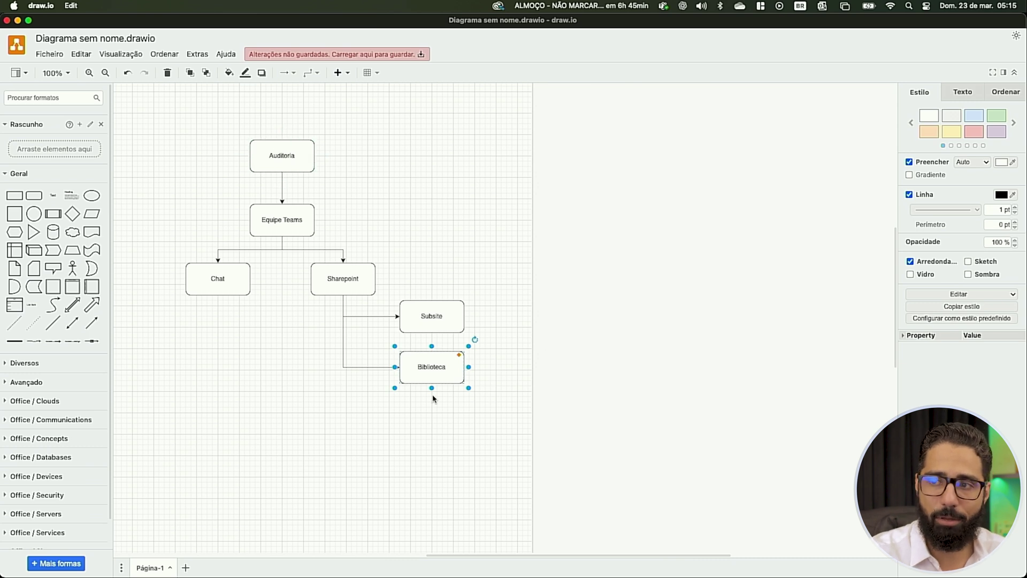
pyautogui.moveTo(14, 268); pyautogui.dragTo(554, 314)
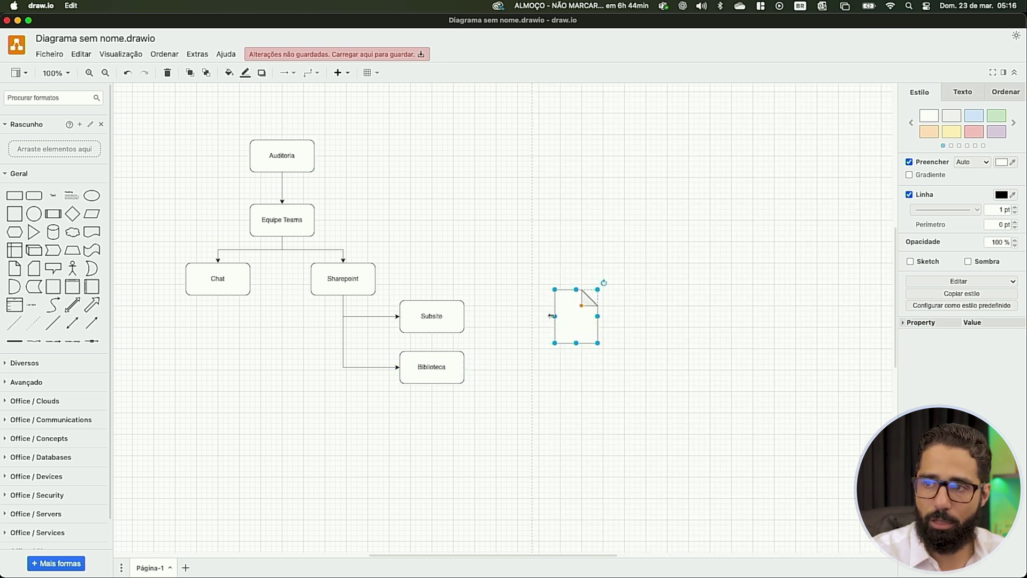
pyautogui.moveTo(545, 317); pyautogui.dragTo(465, 360)
# Step: Label the note shape "Documentação"
pyautogui.click(590, 313)
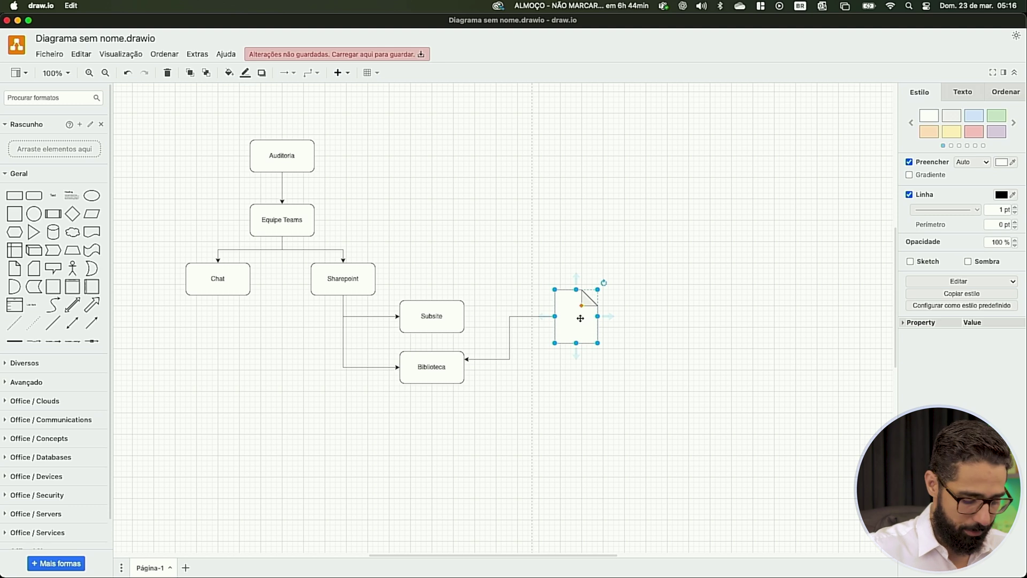
pyautogui.doubleClick(580, 318)
pyautogui.write('Documentação')
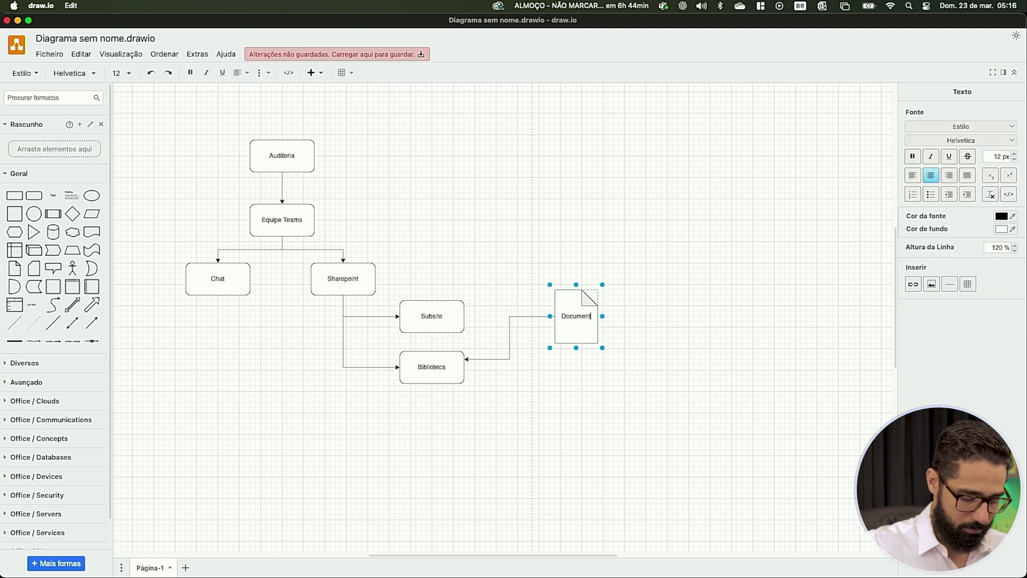
pyautogui.click(592, 340)
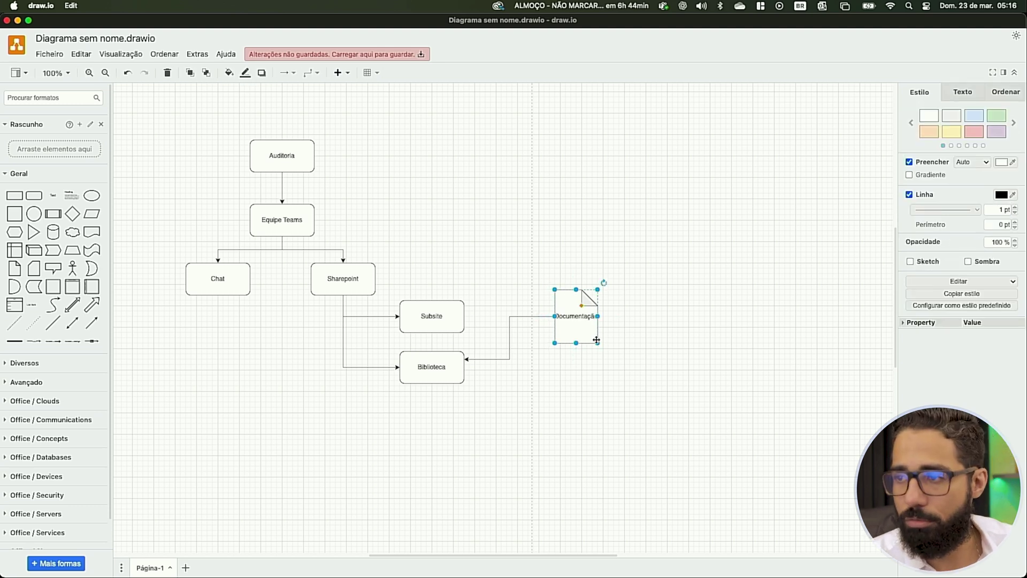
# Step: Move the note slightly closer to the boxes and shift the whole diagram left so it fits on the page
pyautogui.moveTo(587, 329); pyautogui.dragTo(572, 317)
pyautogui.moveTo(183, 144); pyautogui.dragTo(685, 474)
pyautogui.moveTo(147, 125); pyautogui.dragTo(740, 444)
pyautogui.moveTo(426, 312); pyautogui.dragTo(362, 306)
# Step: Extend the note's label with a second line reading "Auditoria"
pyautogui.doubleClick(511, 306)
pyautogui.click(510, 304)
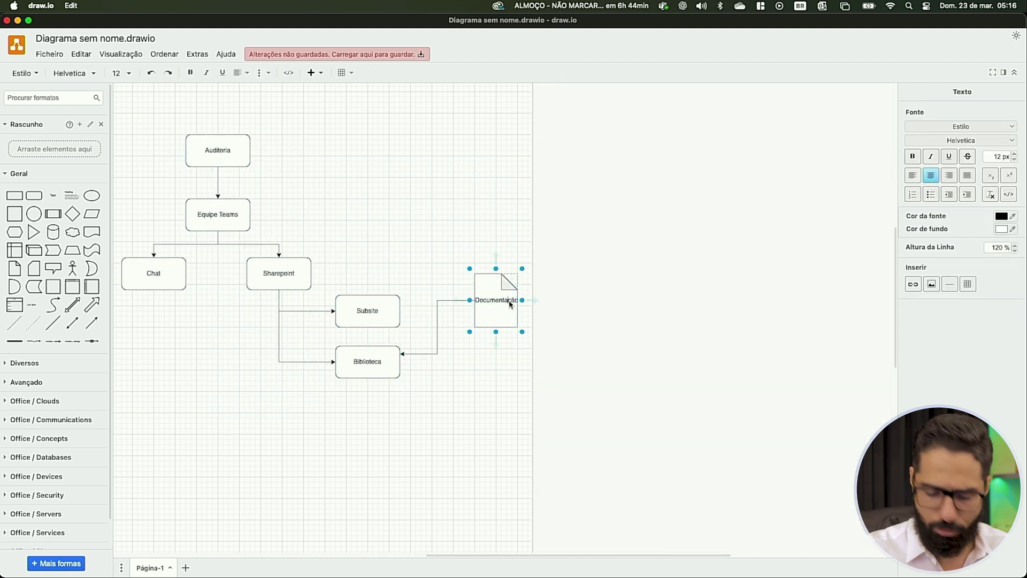
pyautogui.press('Return')
pyautogui.write('Auditoria')
pyautogui.click(466, 230)
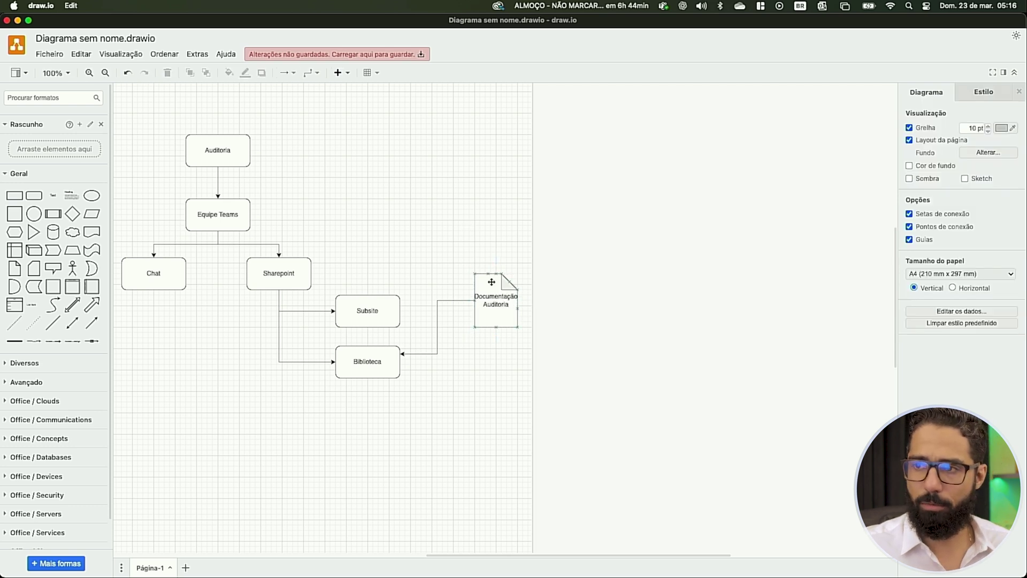
# Step: Add a copy of the note below the original, labelled "Entregas Auditoria", and draw an arrow from it to Biblioteca
pyautogui.click(490, 282)
pyautogui.moveTo(491, 281); pyautogui.dragTo(496, 393)
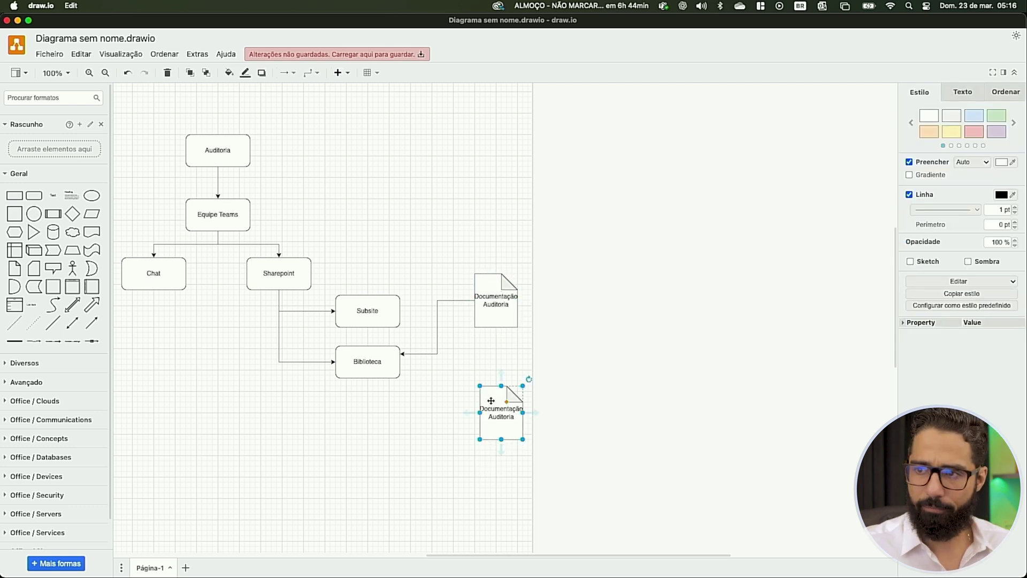
pyautogui.doubleClick(492, 411)
pyautogui.doubleClick(492, 410)
pyautogui.write('Entregas')
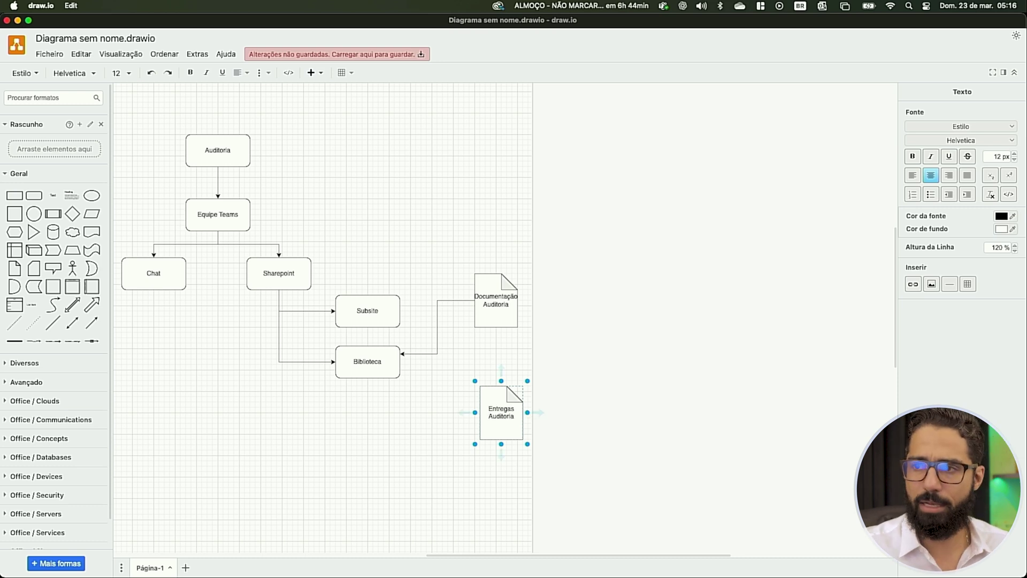
pyautogui.moveTo(466, 412); pyautogui.dragTo(400, 371)
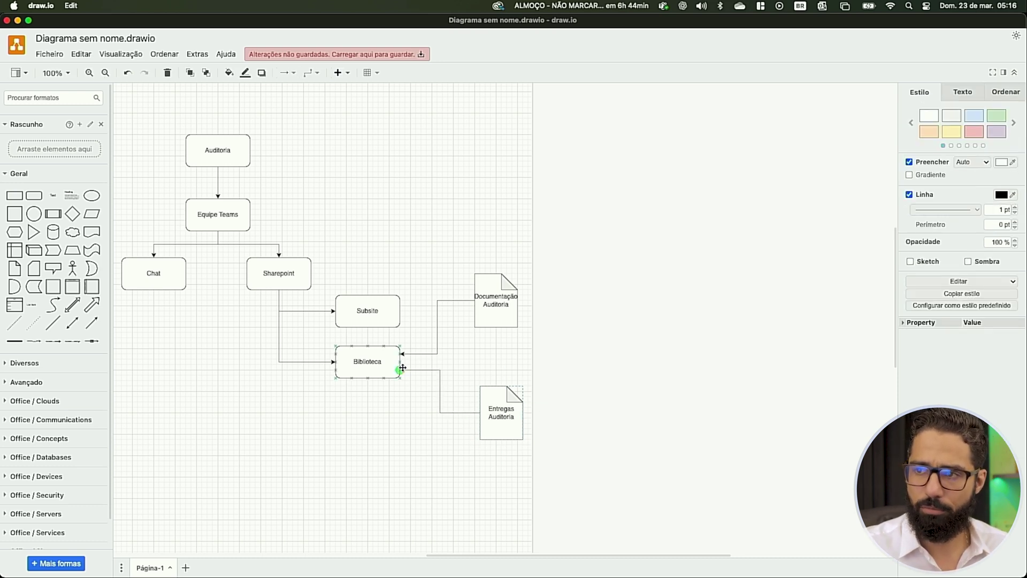
# Step: Add an actor labelled "Cliente" to the right of the notes and connect it to Documentação Auditoria with an arrow
pyautogui.moveTo(73, 267); pyautogui.dragTo(518, 304)
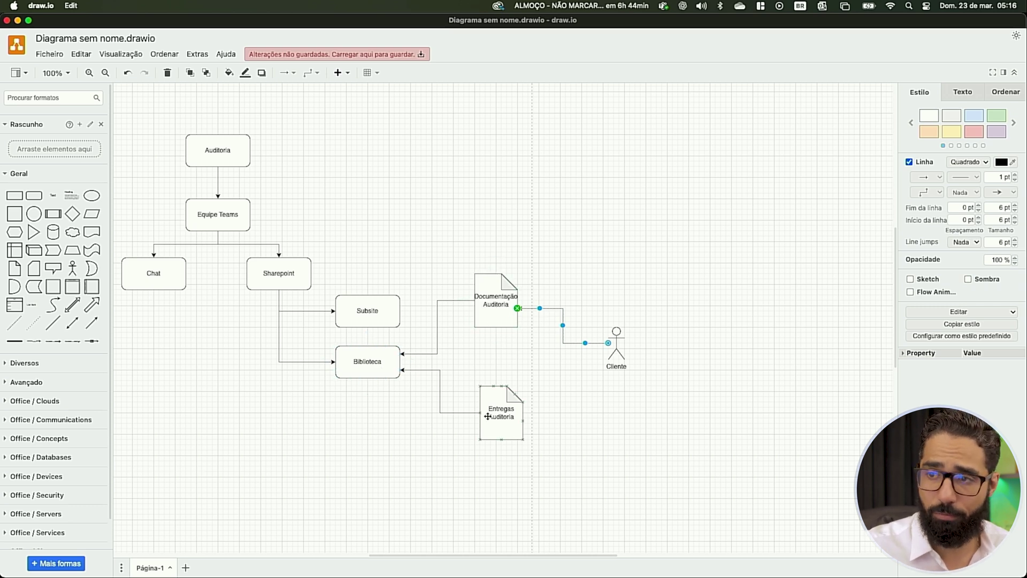
pyautogui.press('Escape')
# Step: Replace the Entregas Auditoria connector with arrows running from Biblioteca to Entregas Auditoria and from that note to Cliente
pyautogui.click(357, 368)
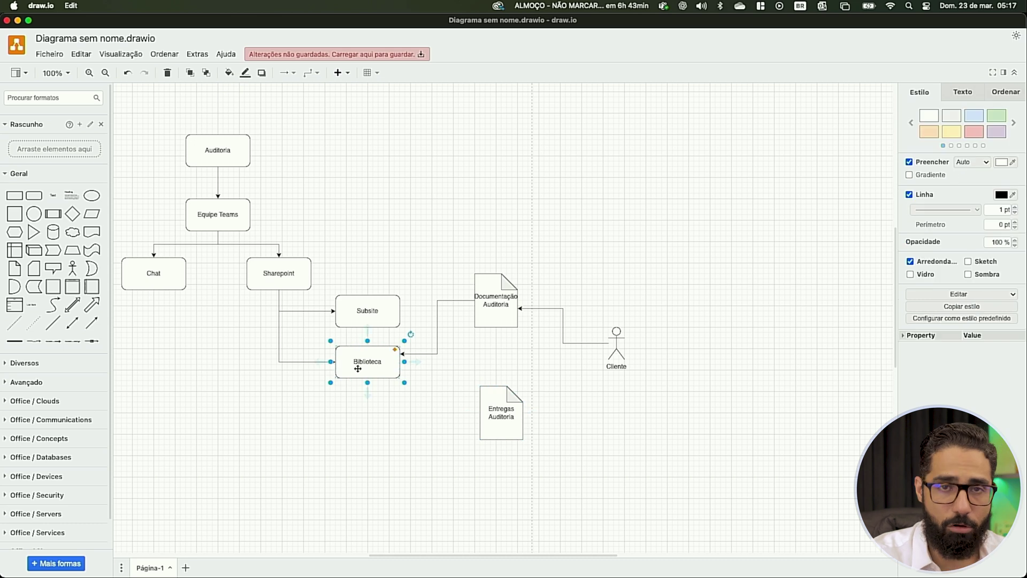
pyautogui.moveTo(415, 361); pyautogui.dragTo(612, 359)
pyautogui.click(482, 420)
pyautogui.click(513, 384)
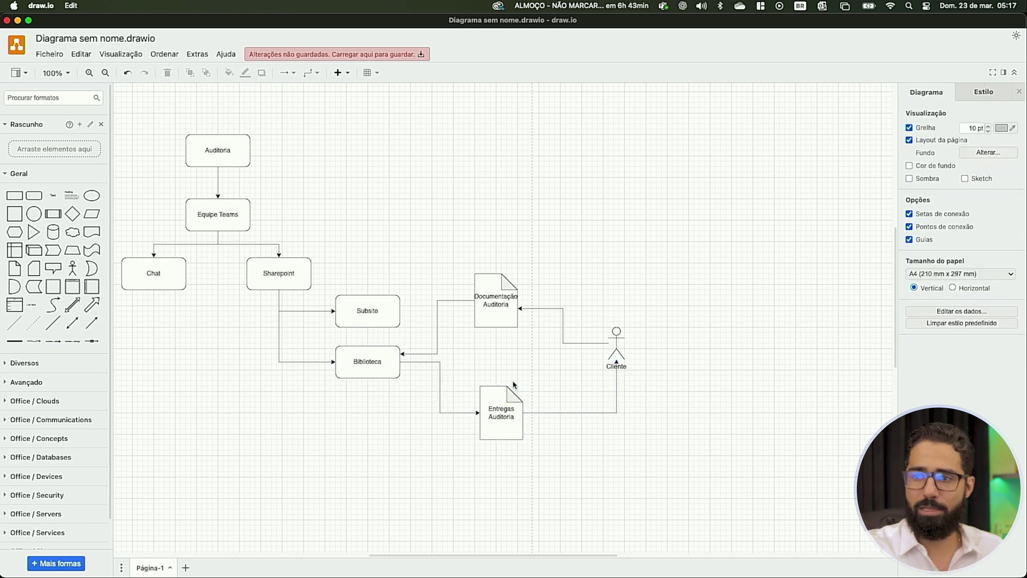
# Step: Change the second line of the lower note's label so it reads "Entregas Consultoria"
pyautogui.doubleClick(500, 417)
pyautogui.doubleClick(500, 417)
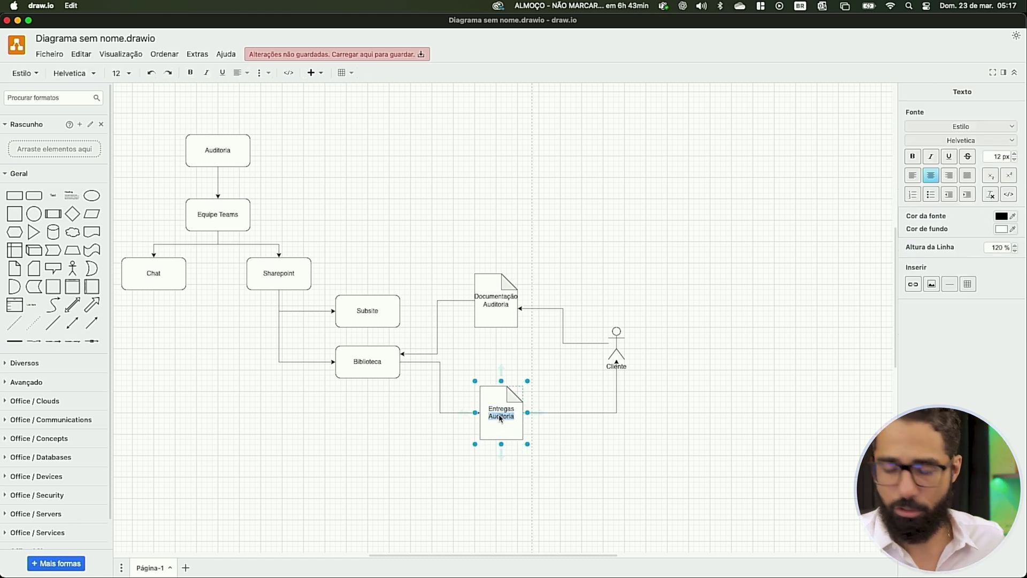
pyautogui.write('Consu')
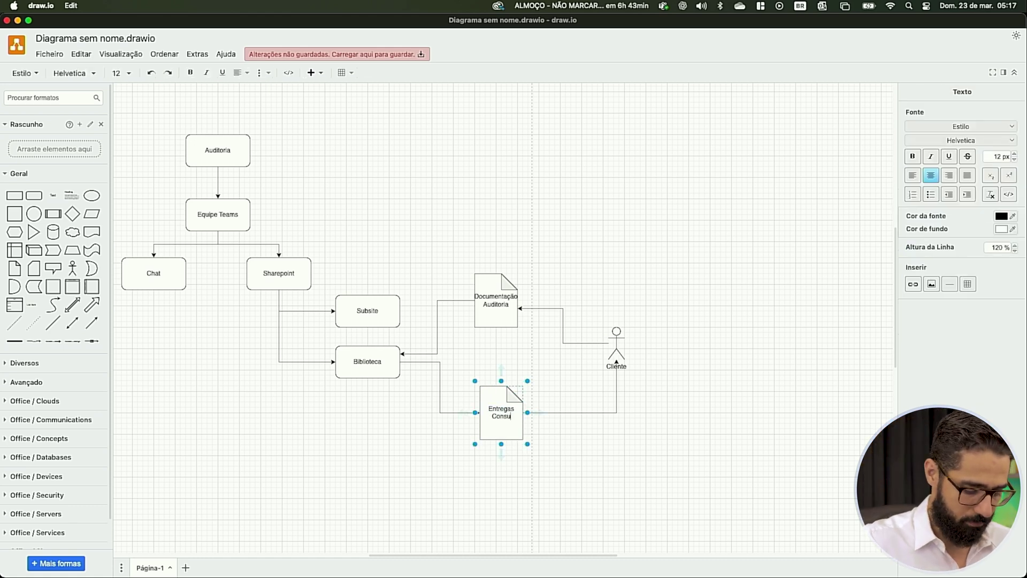
pyautogui.write('ltoria')
pyautogui.click(516, 479)
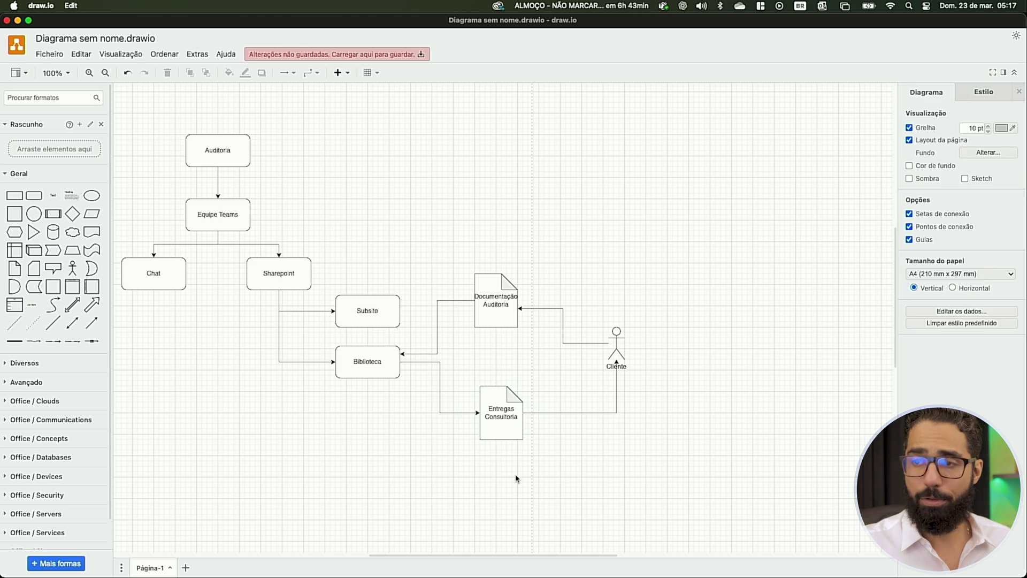
pyautogui.scroll(-5, 516, 478)
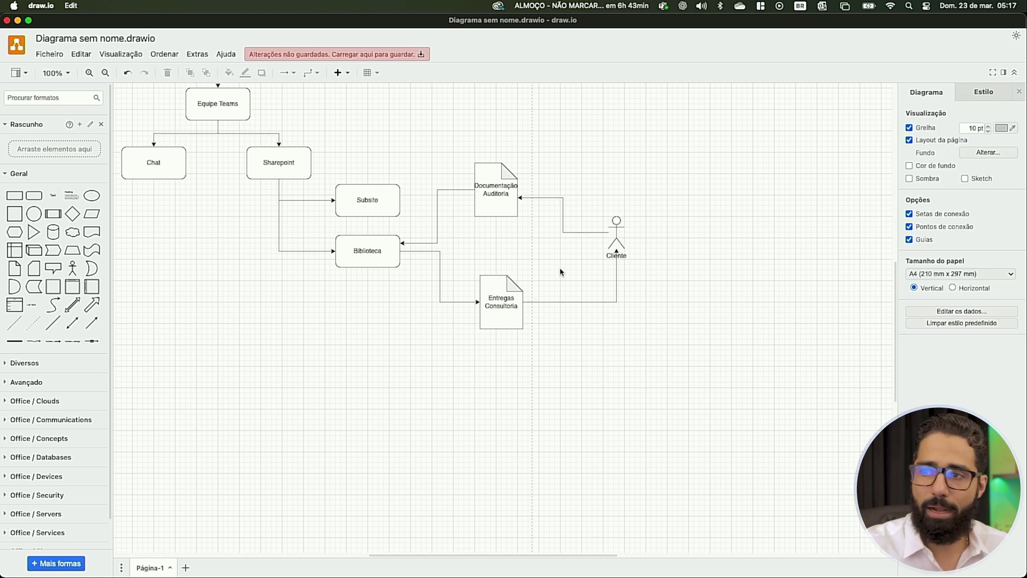
pyautogui.click(613, 245)
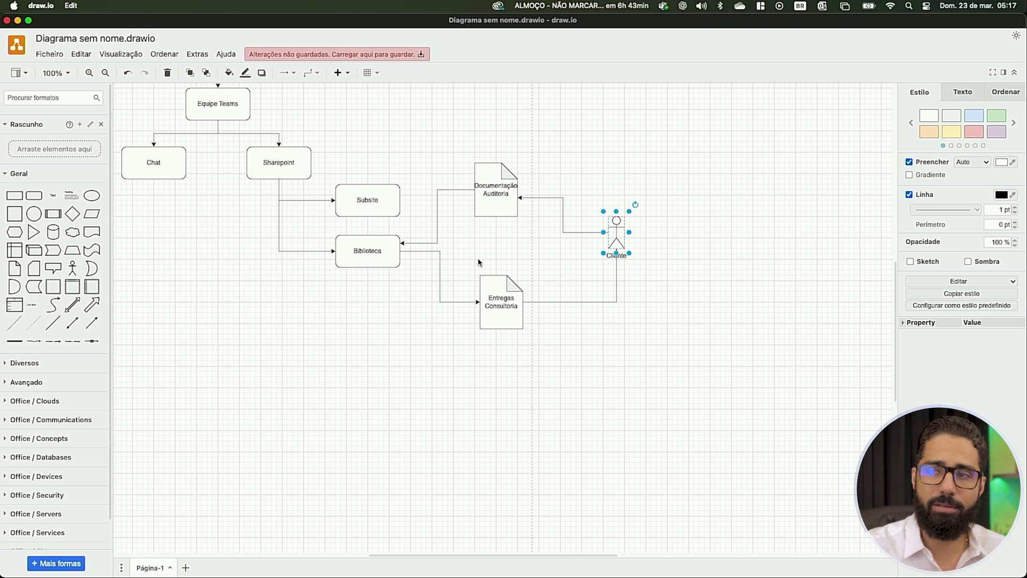
# Step: Switch to the Edge session with the navigable Auditoria MMX45 library and place Finder's recent files window beside it
pyautogui.hotkey('ctrl', 'Right')
pyautogui.hotkey('ctrl', 'Up')
pyautogui.click(442, 388)
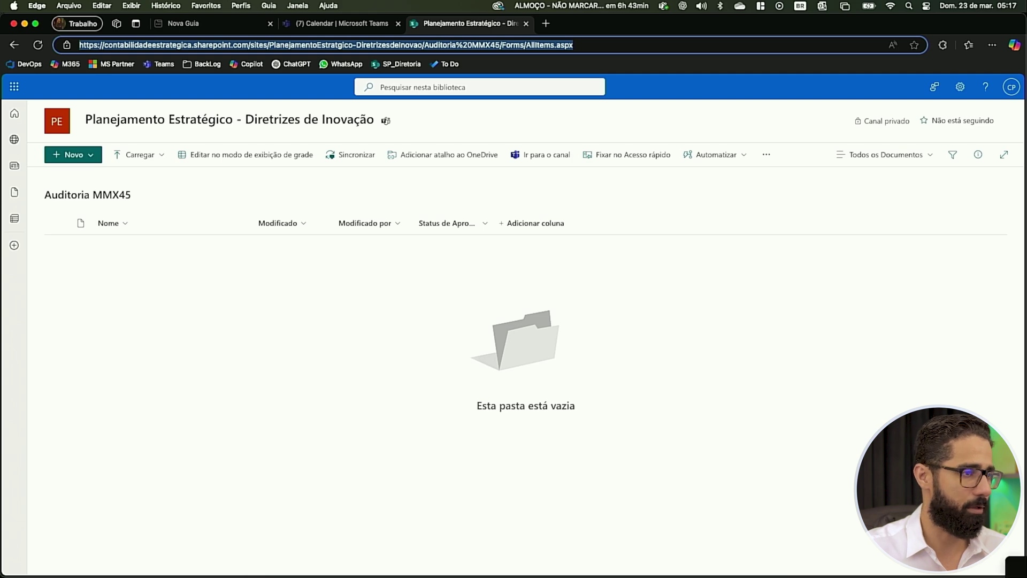
pyautogui.hotkey('ctrl', 'Up')
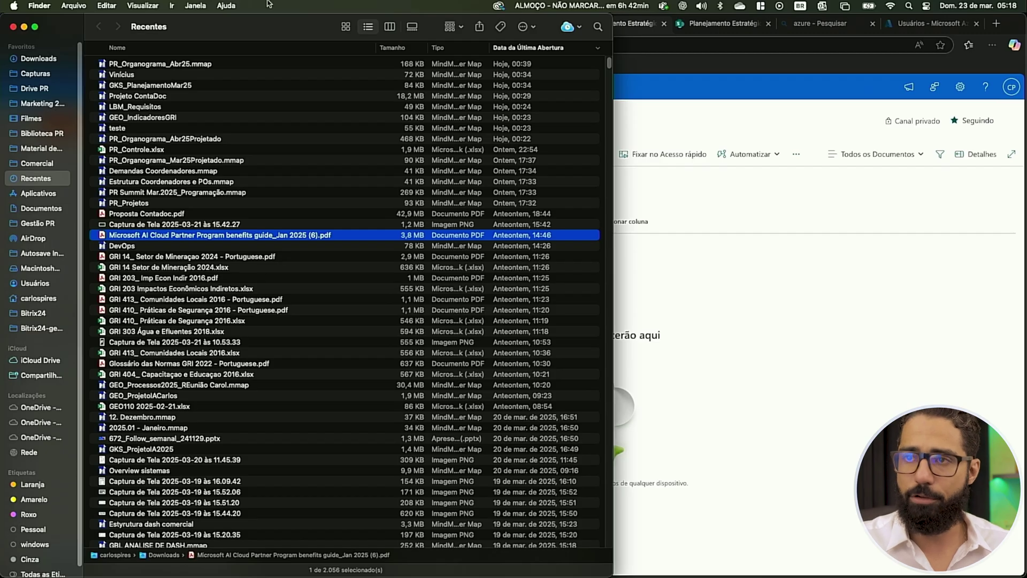
pyautogui.moveTo(267, 22); pyautogui.dragTo(1, 348)
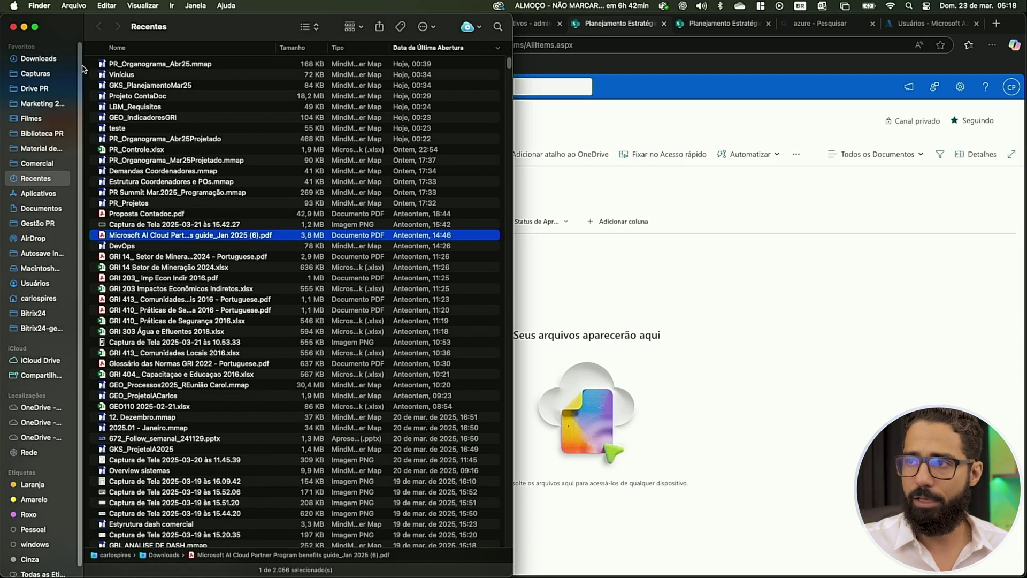
# Step: Check the active browser profile and upload "GRI 14_ Setor de Mineraçao 2024 - Portuguese.pdf" from Finder to the Auditoria MMX45 library
pyautogui.click(845, 129)
pyautogui.click(101, 25)
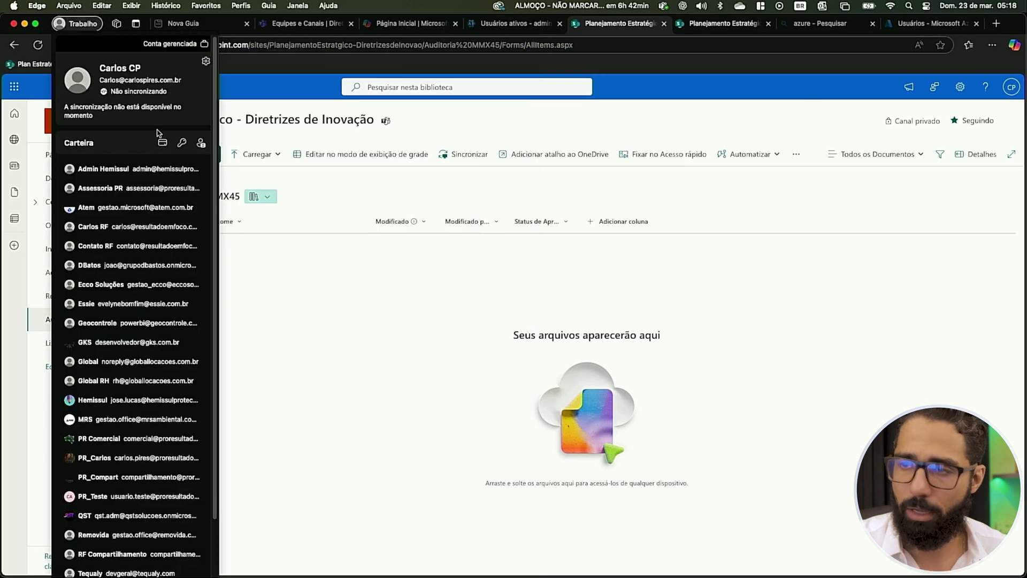
pyautogui.click(444, 348)
pyautogui.press('super+Tab')
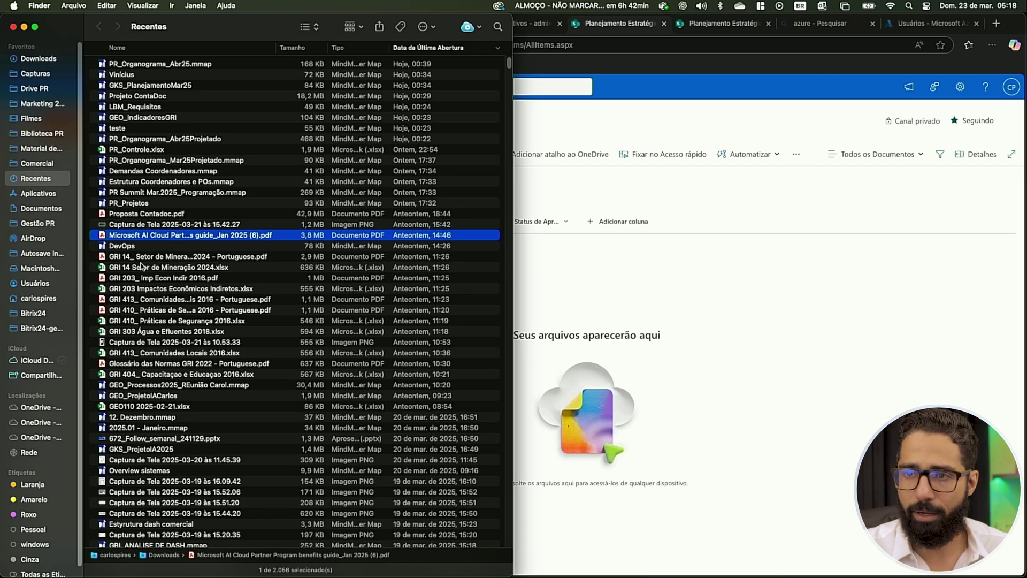
pyautogui.moveTo(143, 261); pyautogui.dragTo(591, 267)
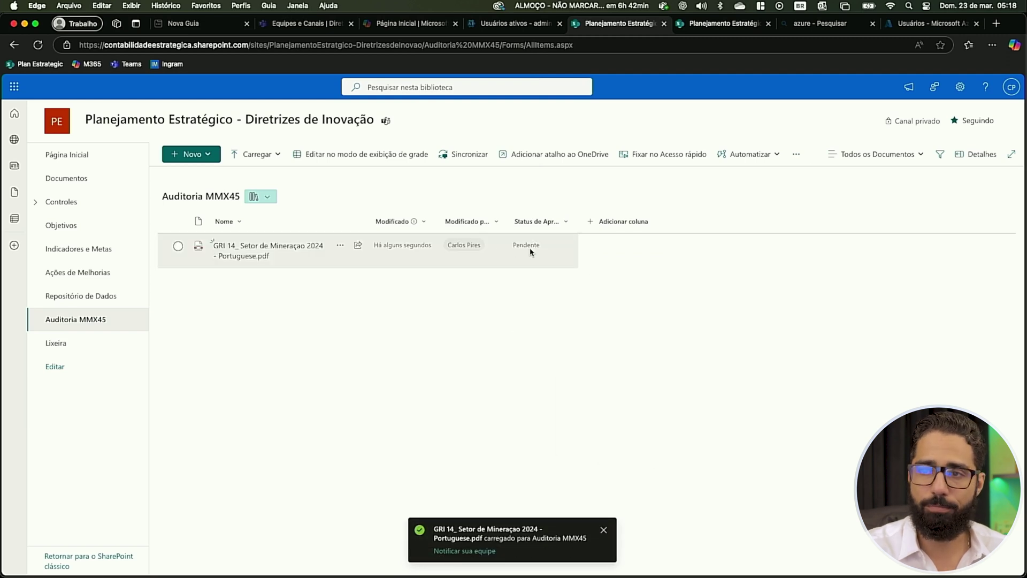
# Step: Move the Finder window to the desktop holding another account's Auditoria MMX45 session and check that session's browser profile
pyautogui.hotkey('ctrl', 'Up')
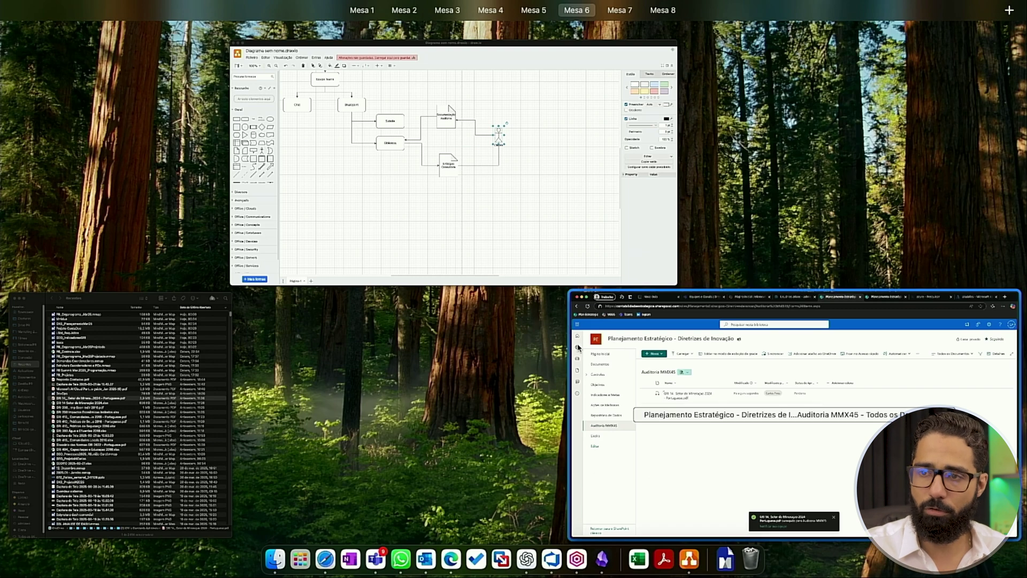
pyautogui.moveTo(72, 360); pyautogui.dragTo(757, 34)
pyautogui.click(778, 42)
pyautogui.click(989, 180)
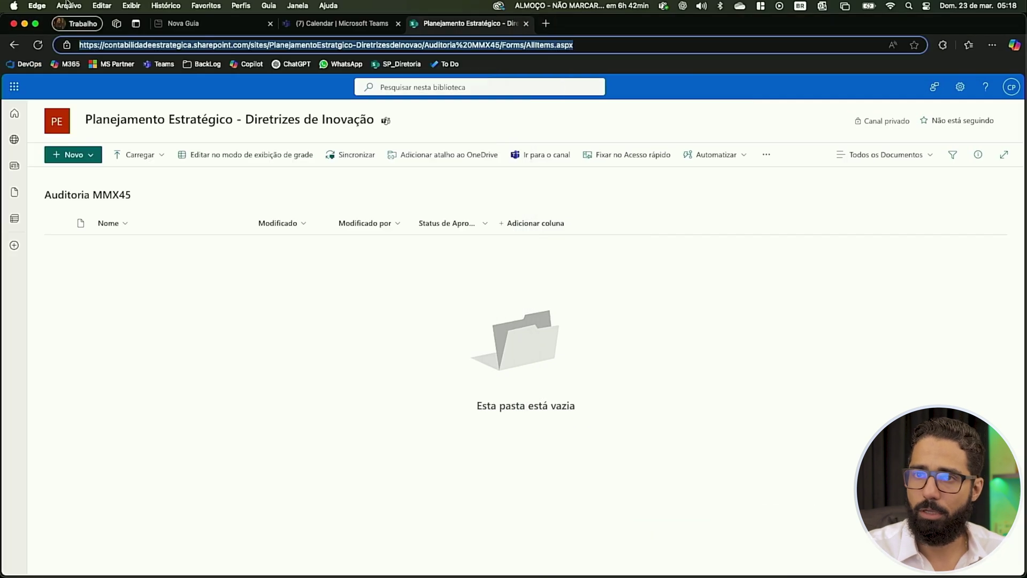
pyautogui.click(69, 29)
pyautogui.click(795, 221)
# Step: Upload "GRI 203_ Imp Econ Indir 2016.pdf" from Finder to the Auditoria MMX45 library in this account's session
pyautogui.hotkey('ctrl', 'Up')
pyautogui.click(222, 265)
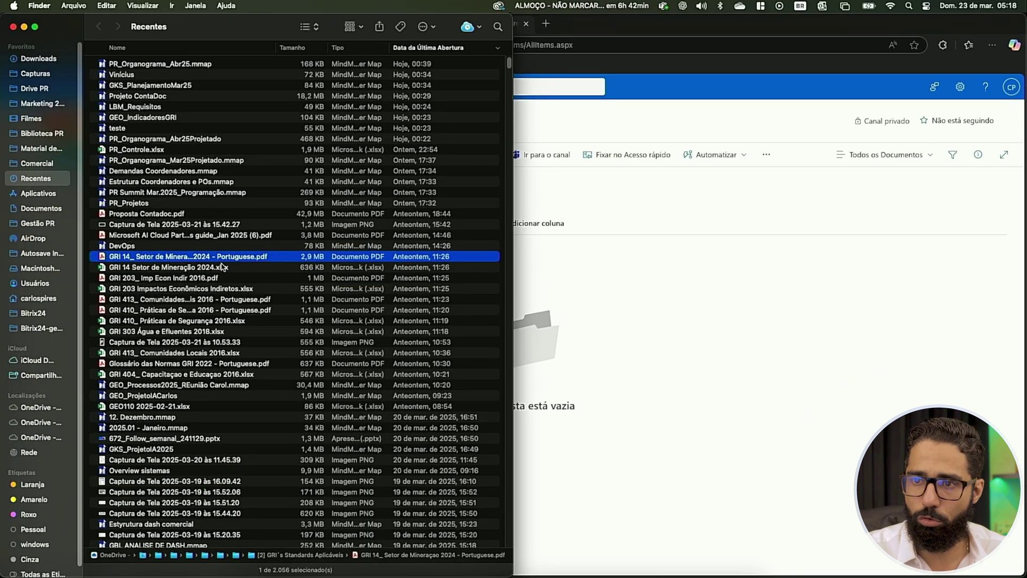
pyautogui.click(160, 289)
pyautogui.press('Up')
pyautogui.moveTo(148, 284); pyautogui.dragTo(671, 289)
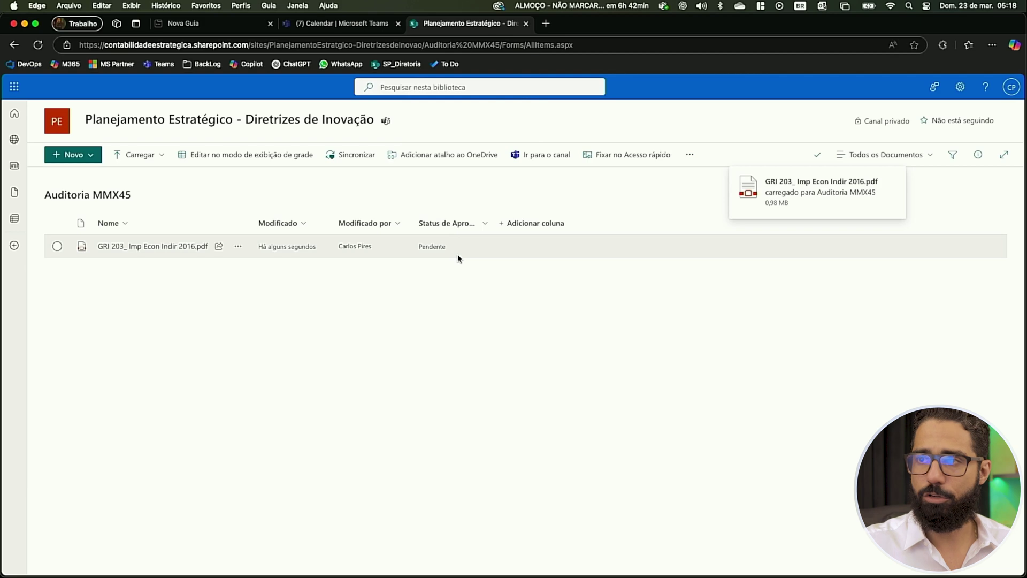
# Step: Move the Finder window to the desktop with the third account's Auditoria MMX45 session and show its signed-in account
pyautogui.hotkey('ctrl', 'Up')
pyautogui.moveTo(209, 257); pyautogui.dragTo(871, 40)
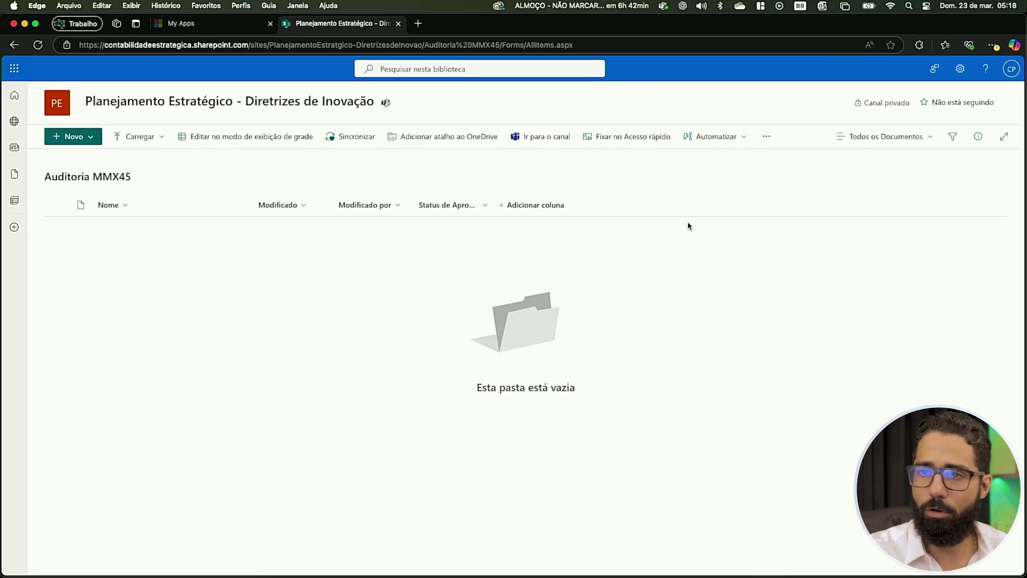
pyautogui.hotkey('ctrl', 'Up')
pyautogui.click(546, 282)
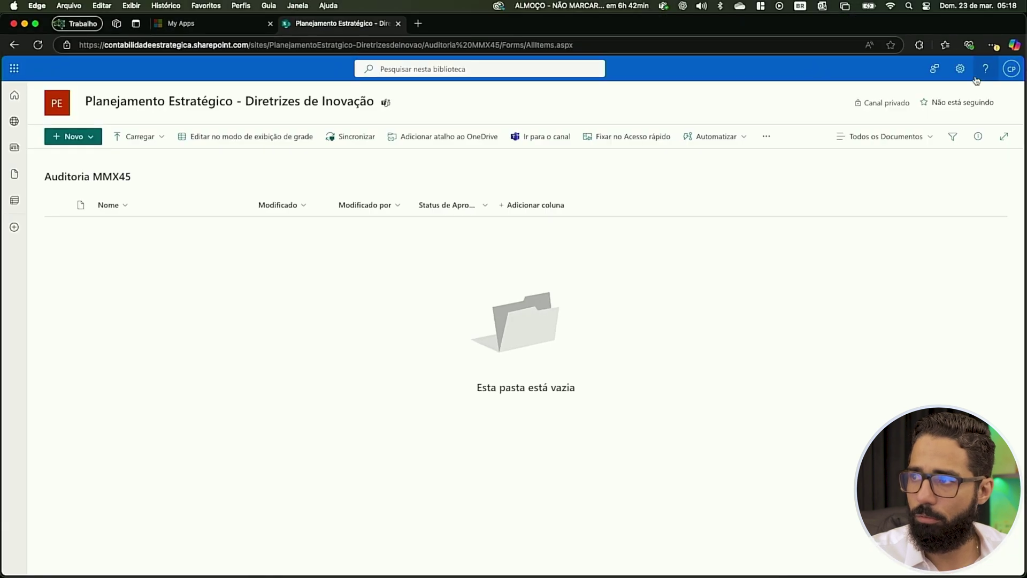
pyautogui.click(1011, 69)
# Step: Upload "GRI 410_ Práticas de Segurança 2016 - Portuguese.pdf" from Finder to the Auditoria MMX45 library in the third account's session
pyautogui.hotkey('ctrl', 'Up')
pyautogui.click(266, 236)
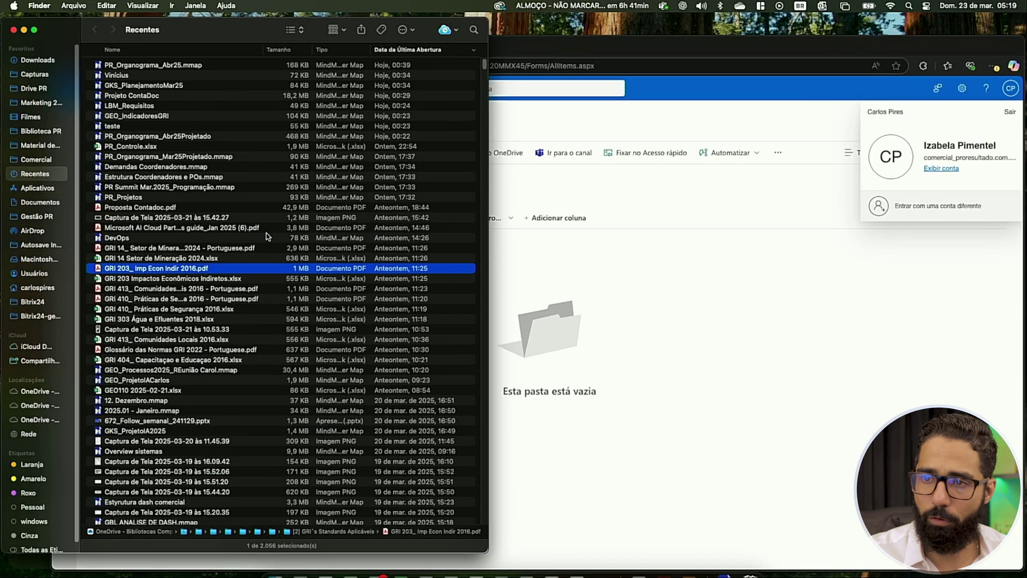
pyautogui.moveTo(139, 311); pyautogui.dragTo(529, 311)
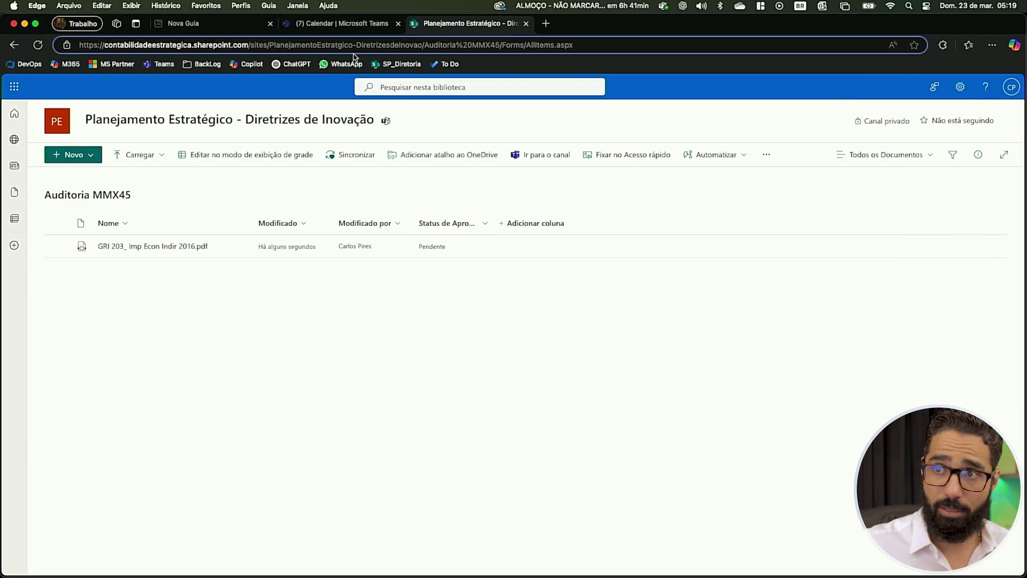
# Step: Check the second session's signed-in account, and reload Auditoria MMX45 in the first session to view the uploaded files
pyautogui.click(1011, 86)
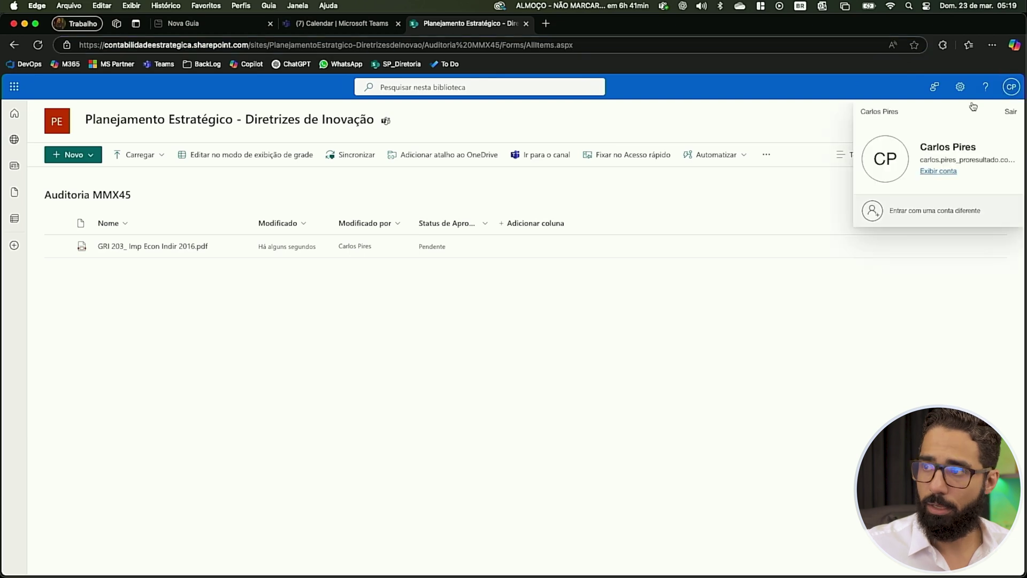
pyautogui.click(582, 47)
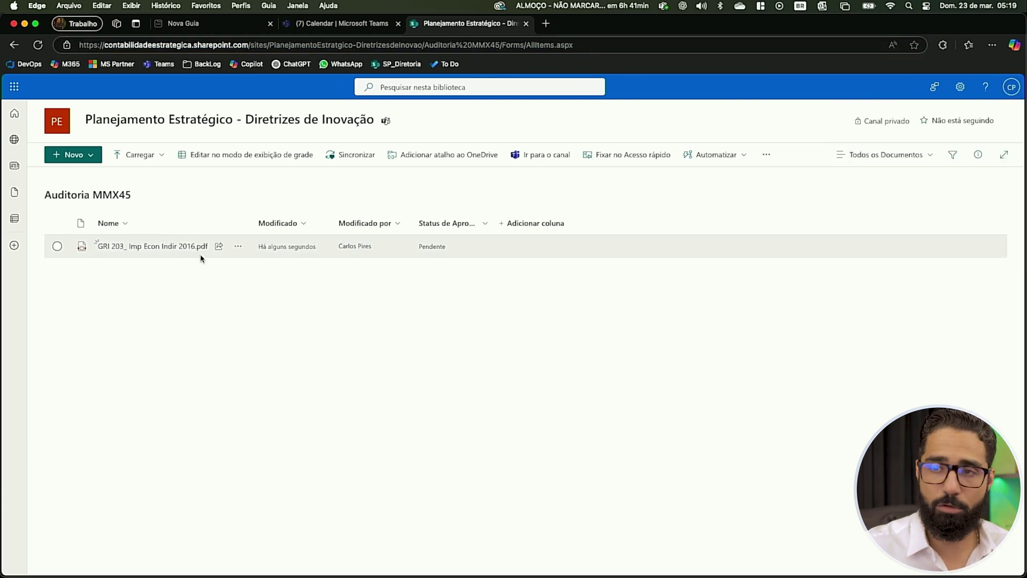
pyautogui.hotkey('ctrl', 'Right')
pyautogui.click(405, 48)
pyautogui.press('Return')
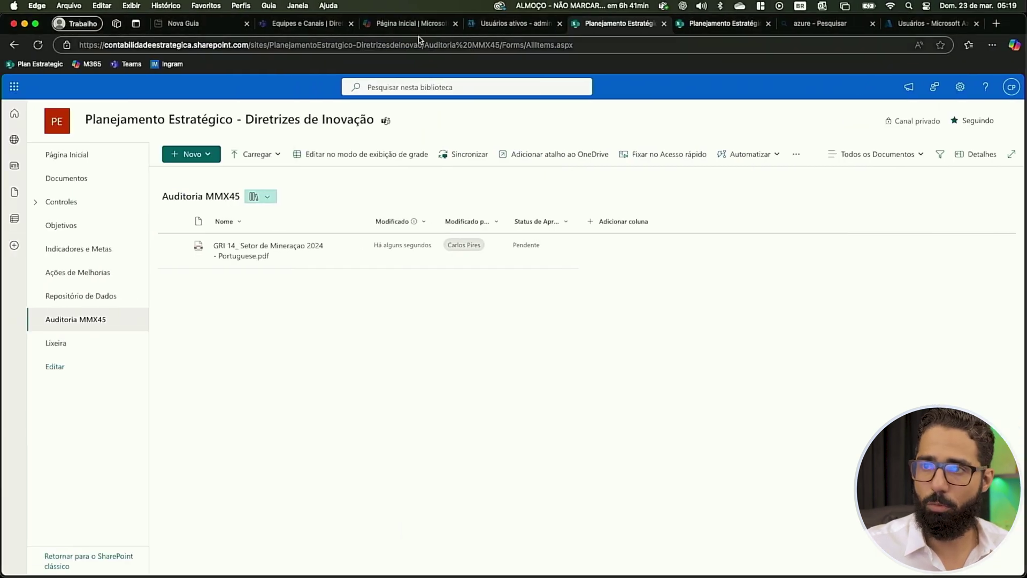
pyautogui.click(421, 45)
pyautogui.press('Return')
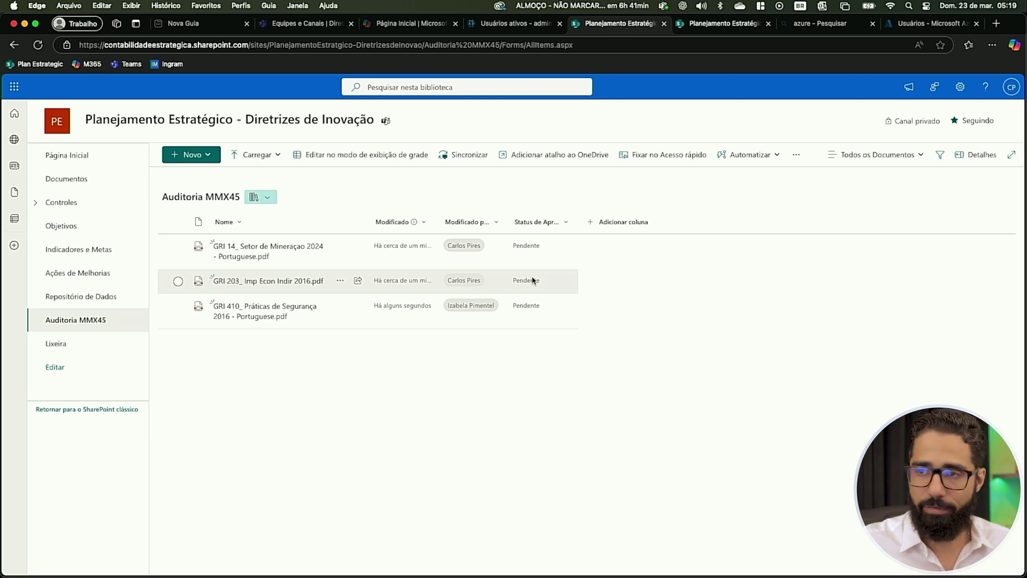
# Step: In draw.io, place an actor on the connector from Documentação Auditoria to Biblioteca and a copy on the Biblioteca–Entregas Consultoria connector
pyautogui.hotkey('ctrl', 'Up')
pyautogui.click(345, 281)
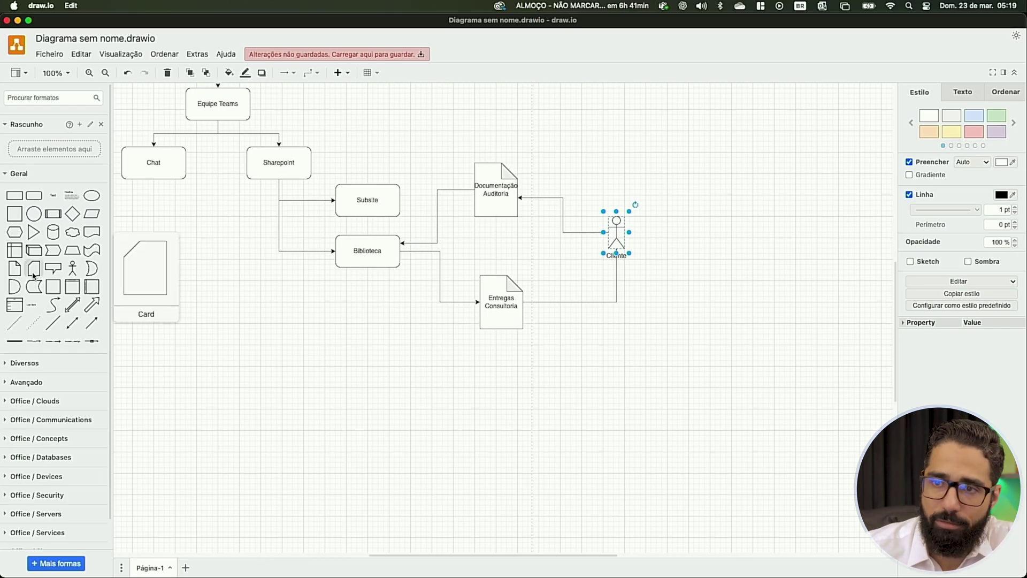
pyautogui.moveTo(69, 271); pyautogui.dragTo(422, 178)
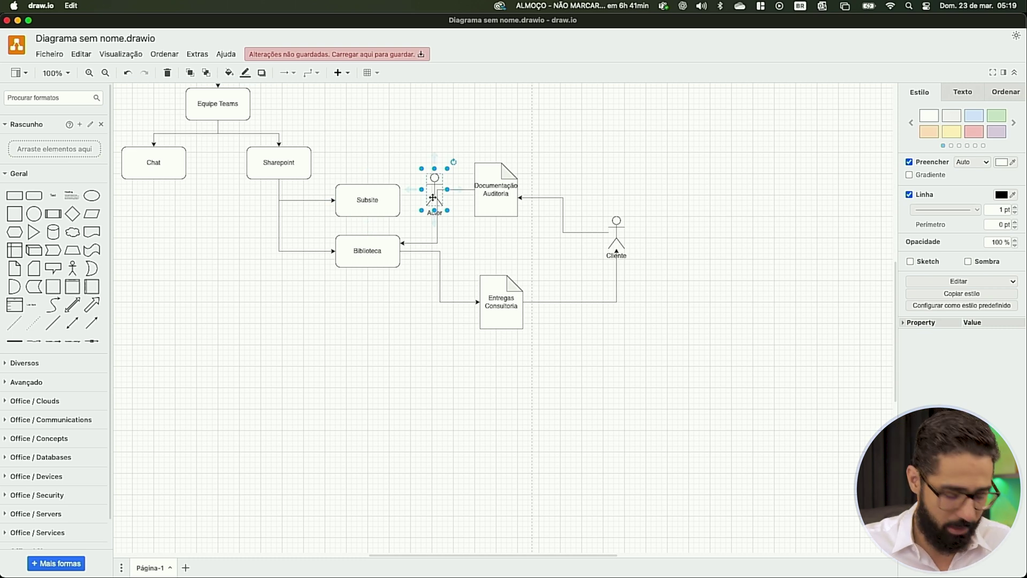
pyautogui.moveTo(432, 197); pyautogui.dragTo(389, 272)
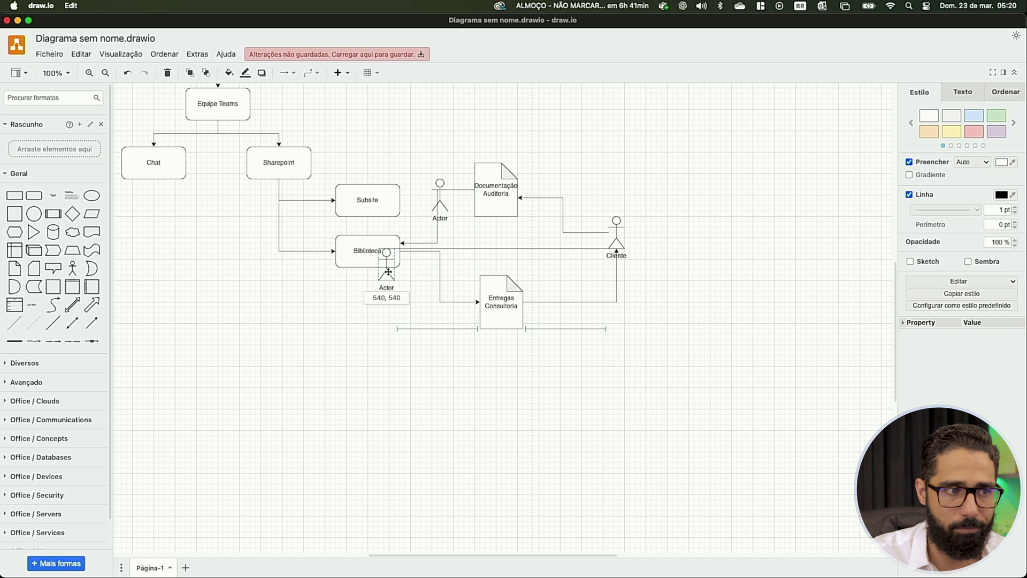
pyautogui.moveTo(389, 272); pyautogui.dragTo(443, 303)
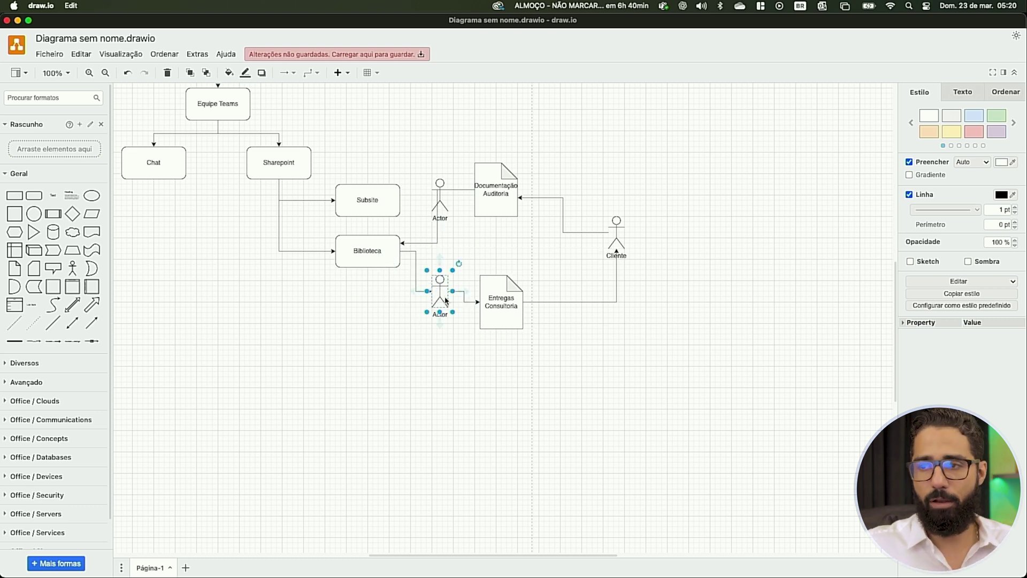
pyautogui.moveTo(423, 292)
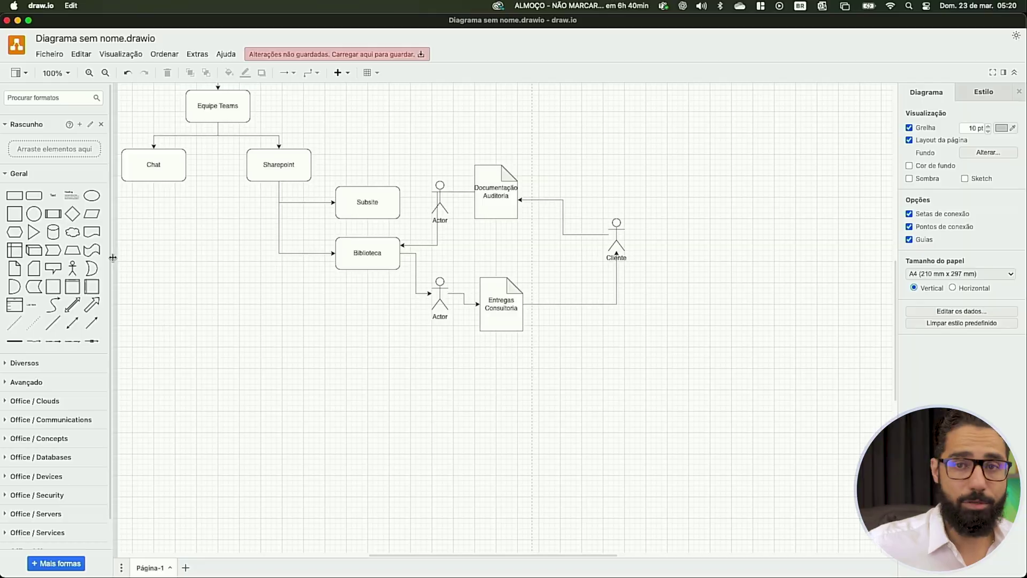
# Step: Add an actor labelled "Produção" in the empty area below the existing diagram
pyautogui.moveTo(72, 268); pyautogui.dragTo(197, 400)
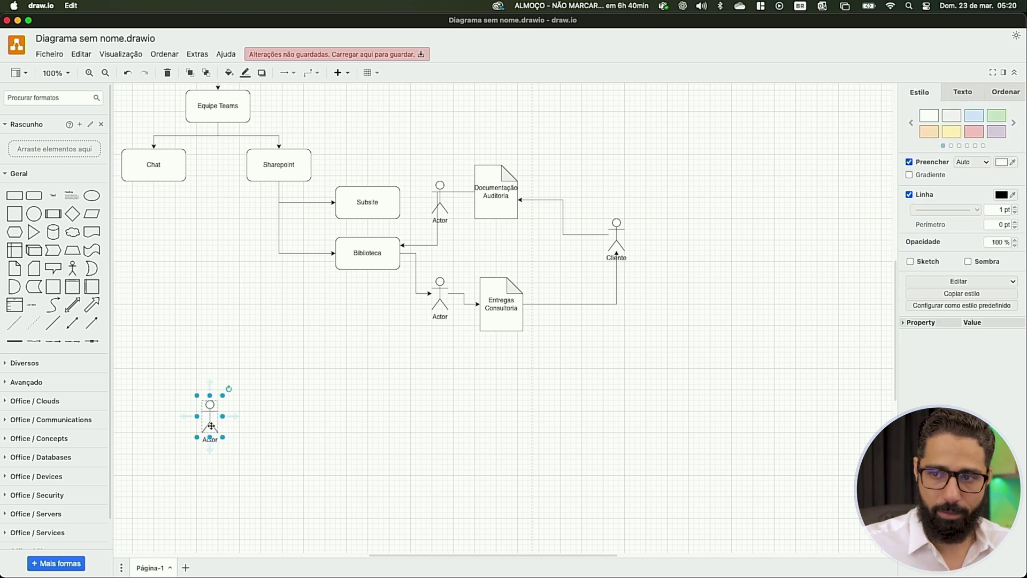
pyautogui.doubleClick(211, 426)
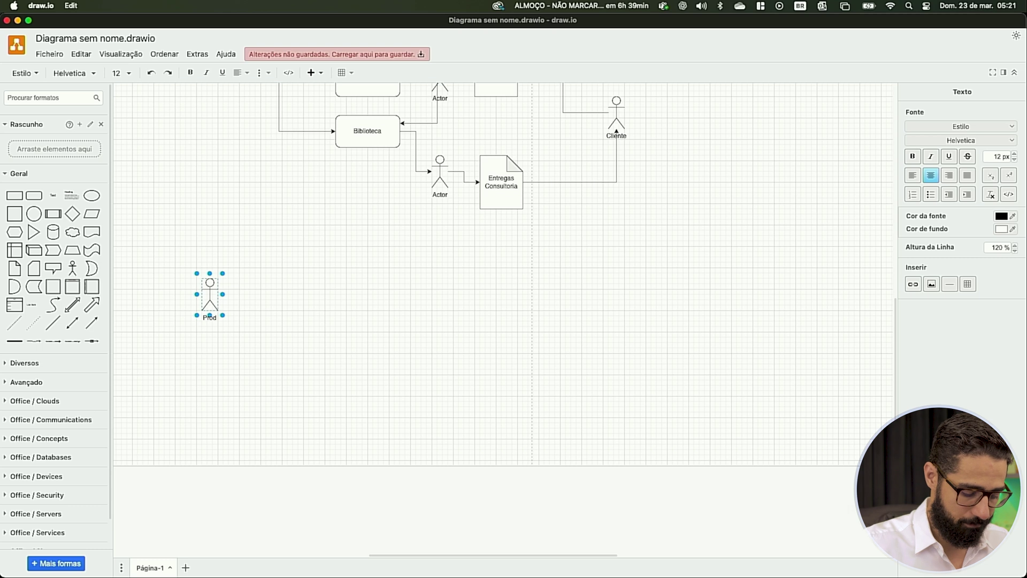
pyautogui.write('Produção')
pyautogui.click(303, 294)
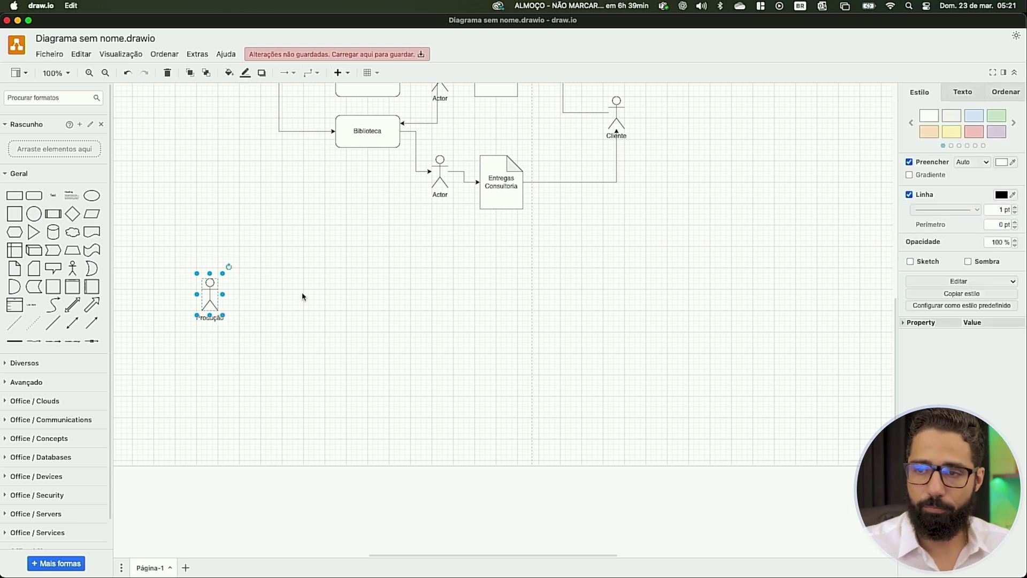
# Step: Place a blank note to the right of the Produção actor and connect the actor to it with an arrow
pyautogui.click(214, 302)
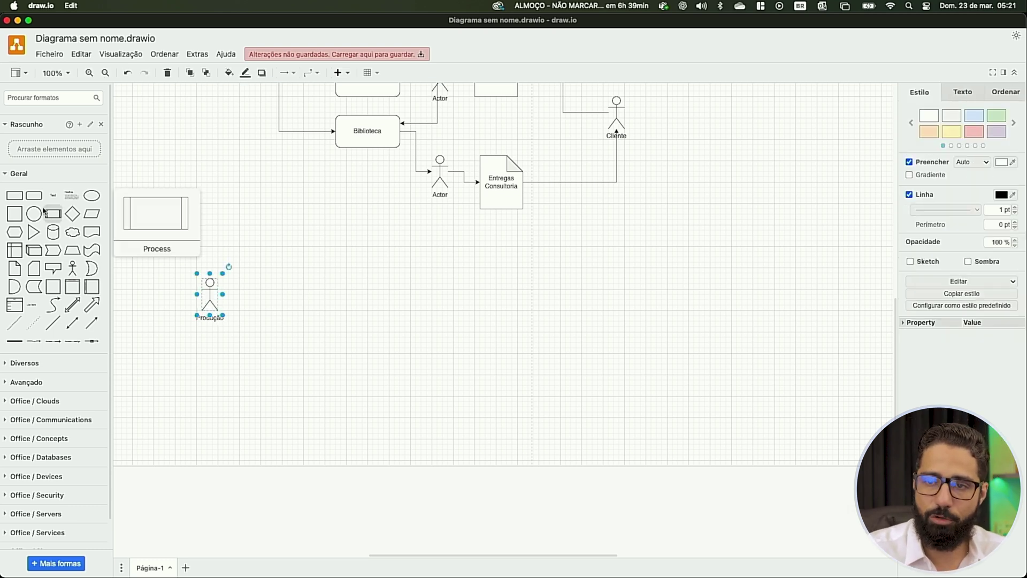
pyautogui.moveTo(14, 268); pyautogui.dragTo(346, 294)
pyautogui.moveTo(308, 266); pyautogui.dragTo(229, 296)
pyautogui.click(216, 301)
pyautogui.click(210, 299)
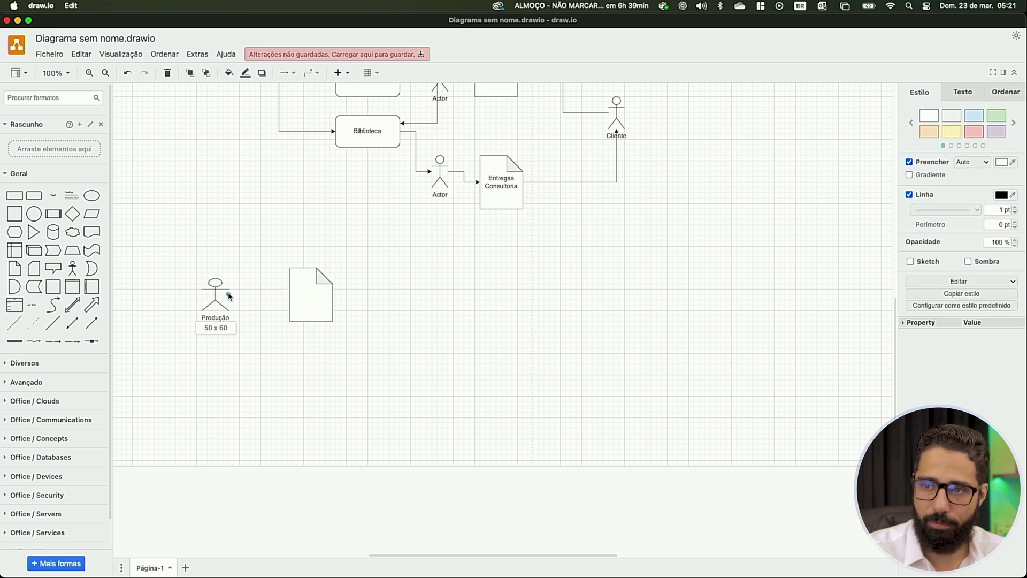
pyautogui.click(228, 296)
pyautogui.click(242, 367)
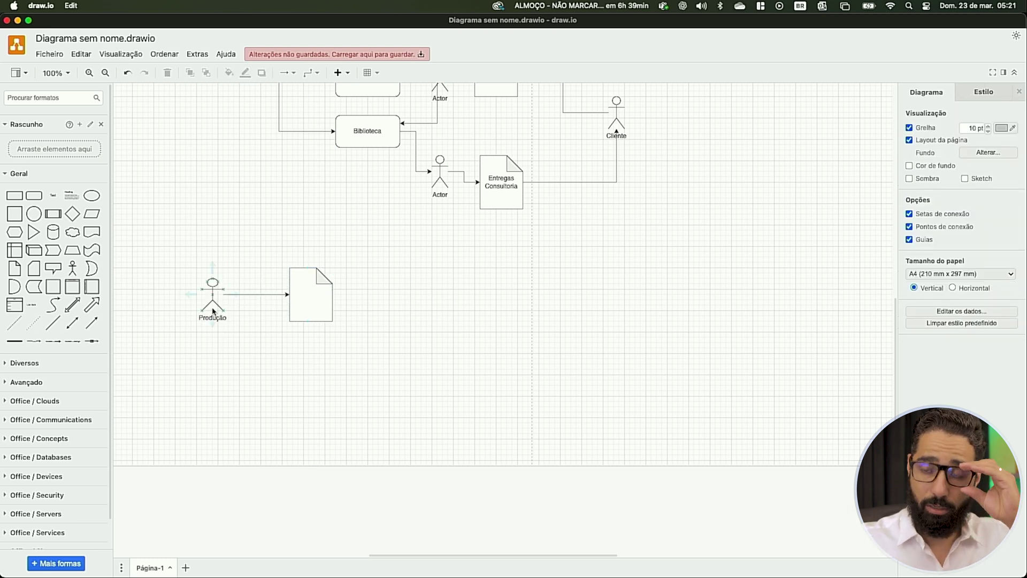
# Step: Label the note beside Produção "RDP"
pyautogui.doubleClick(297, 306)
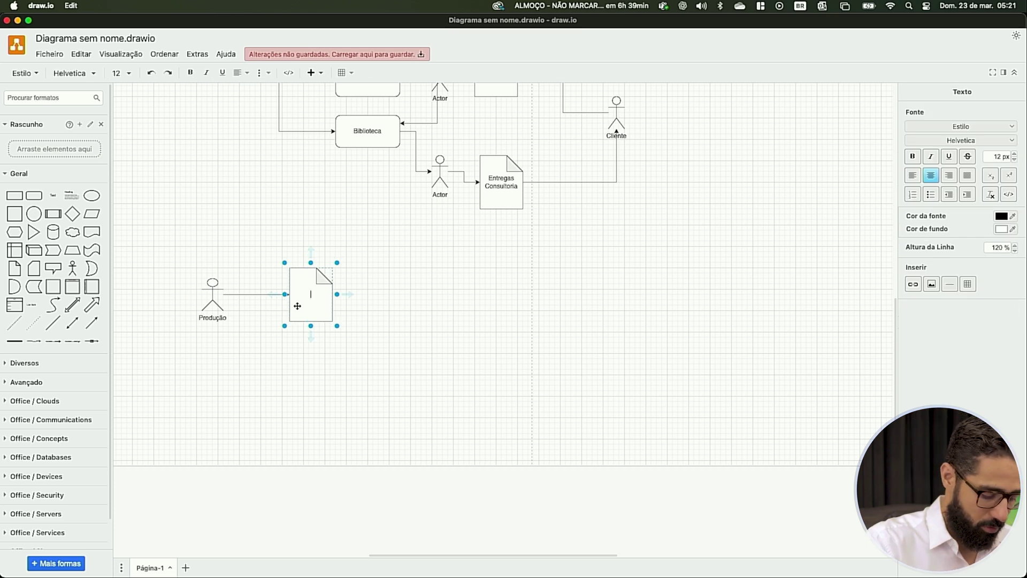
pyautogui.write('RDP')
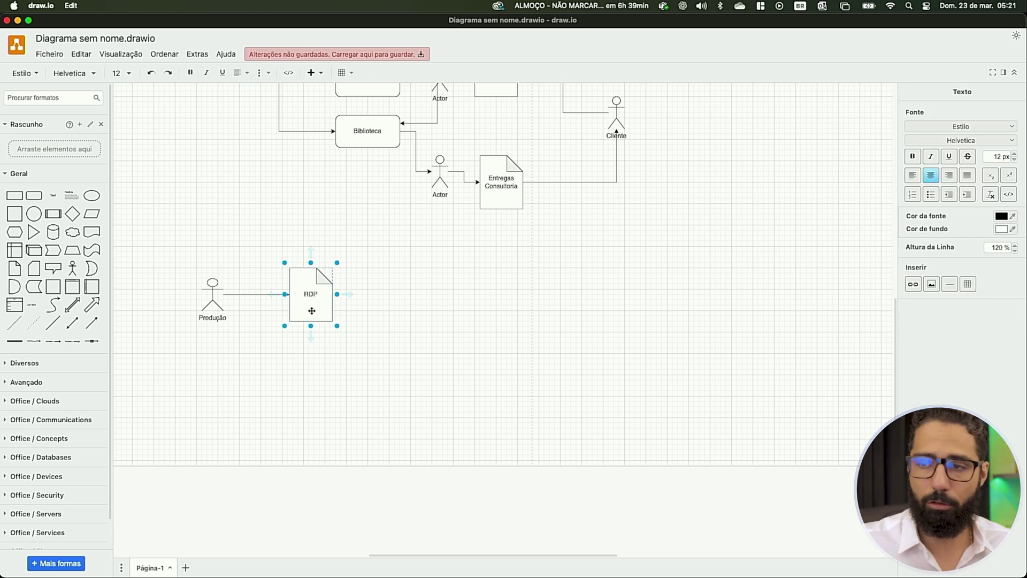
pyautogui.click(288, 321)
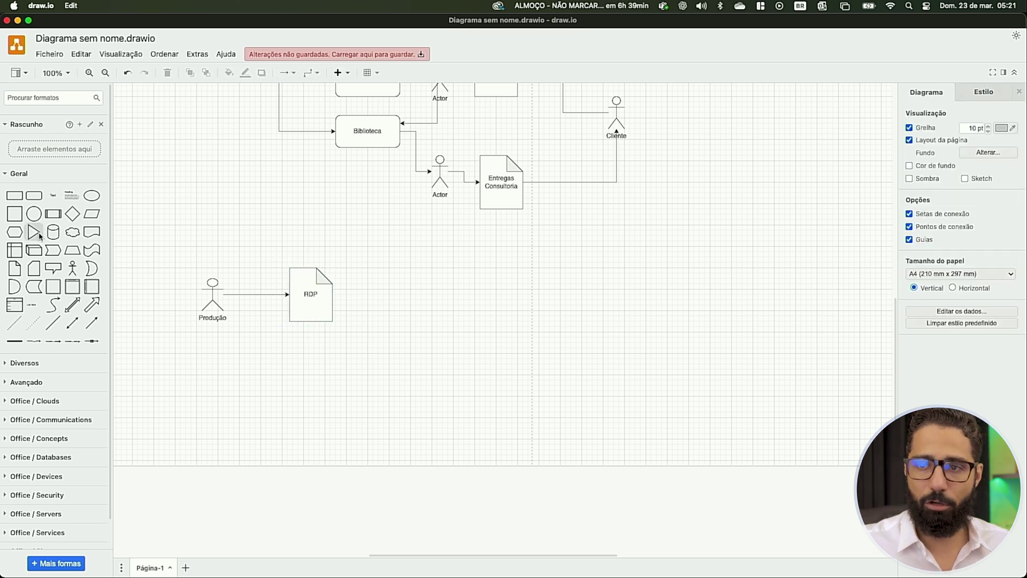
# Step: Add a cylinder labelled "Repositorio" to the right of RDP and connect RDP to it with an arrow
pyautogui.moveTo(56, 232); pyautogui.dragTo(431, 294)
pyautogui.click(304, 301)
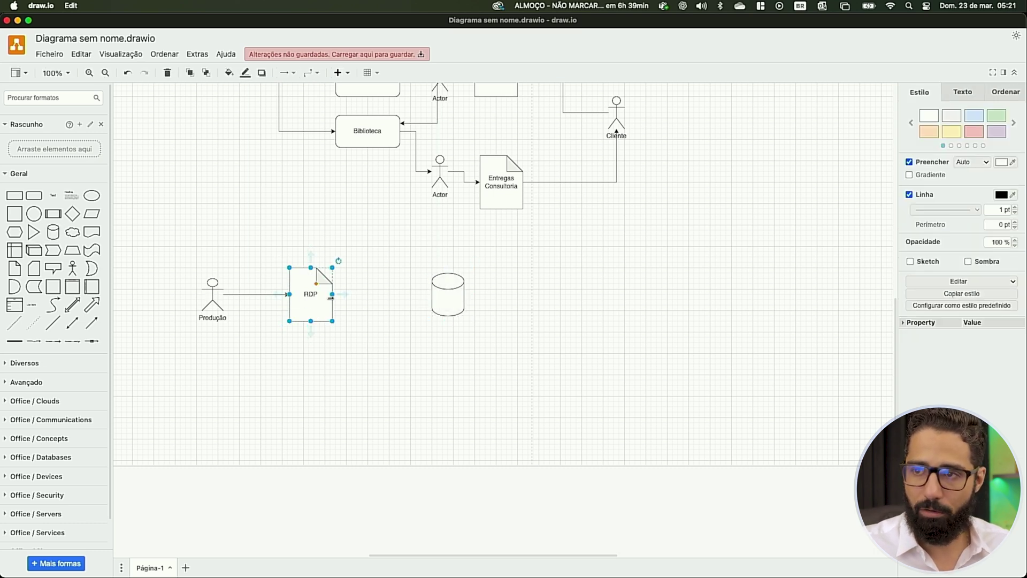
pyautogui.moveTo(343, 295); pyautogui.dragTo(431, 294)
pyautogui.doubleClick(447, 294)
pyautogui.write('Repositorio')
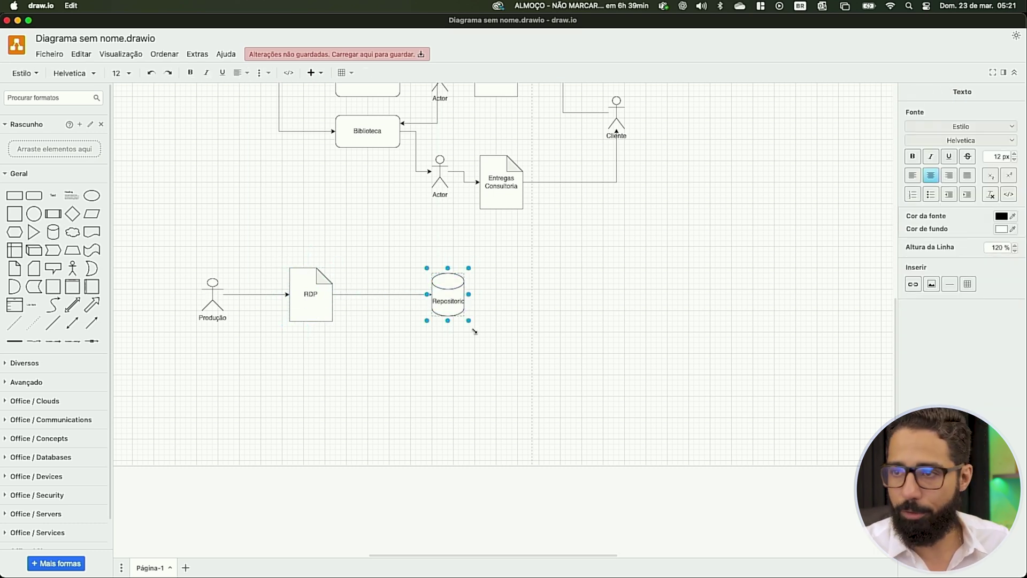
pyautogui.click(128, 251)
# Step: Add an actor connected by an arrow from Repositorio and label it with the person's first name
pyautogui.moveTo(72, 268); pyautogui.dragTo(611, 294)
pyautogui.doubleClick(612, 303)
pyautogui.write('Pedro')
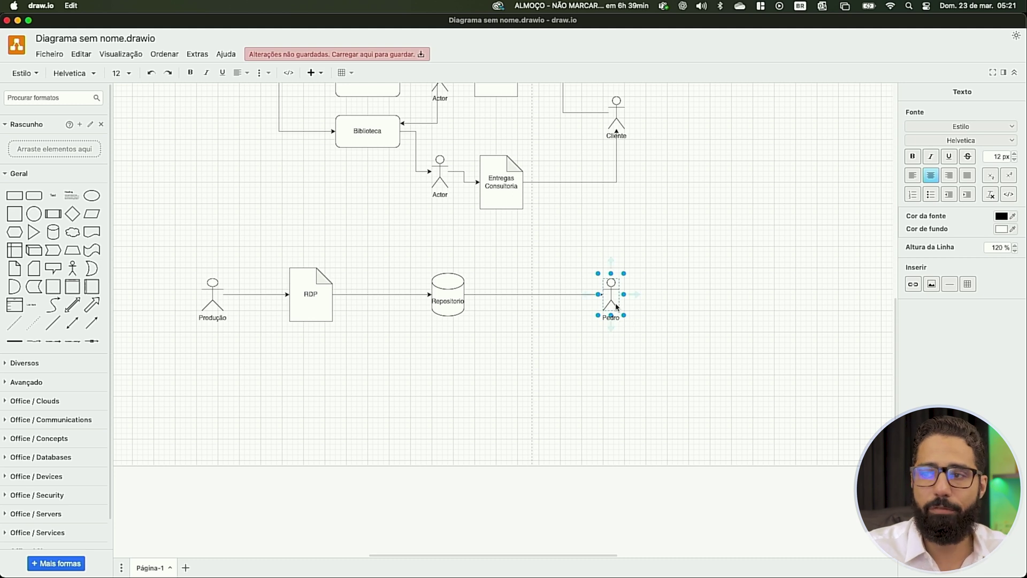
# Step: Move the Repositorio cylinder slightly to the right along the flow between RDP and the last actor
pyautogui.moveTo(447, 293); pyautogui.dragTo(466, 298)
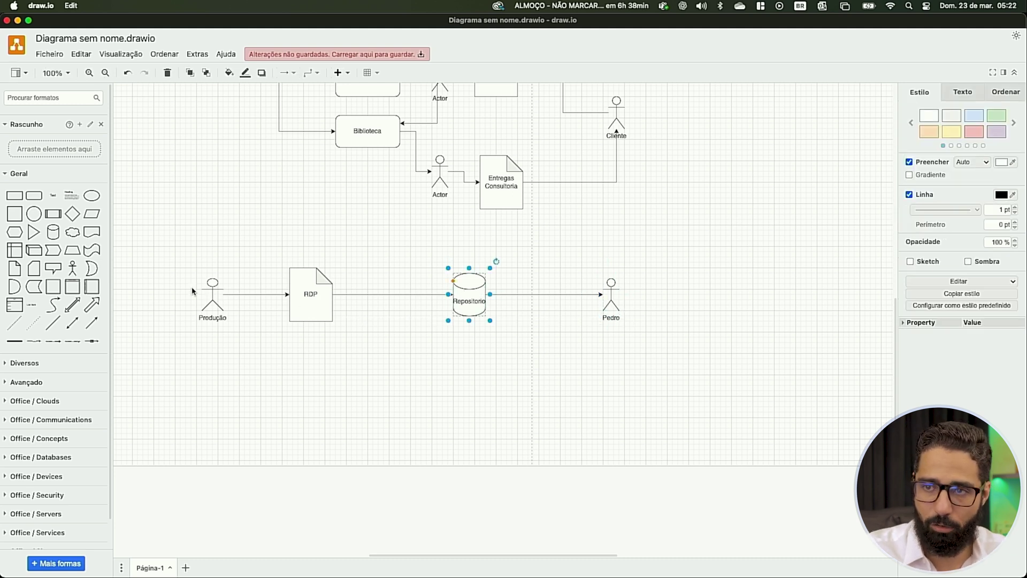
pyautogui.moveTo(207, 308); pyautogui.dragTo(175, 308)
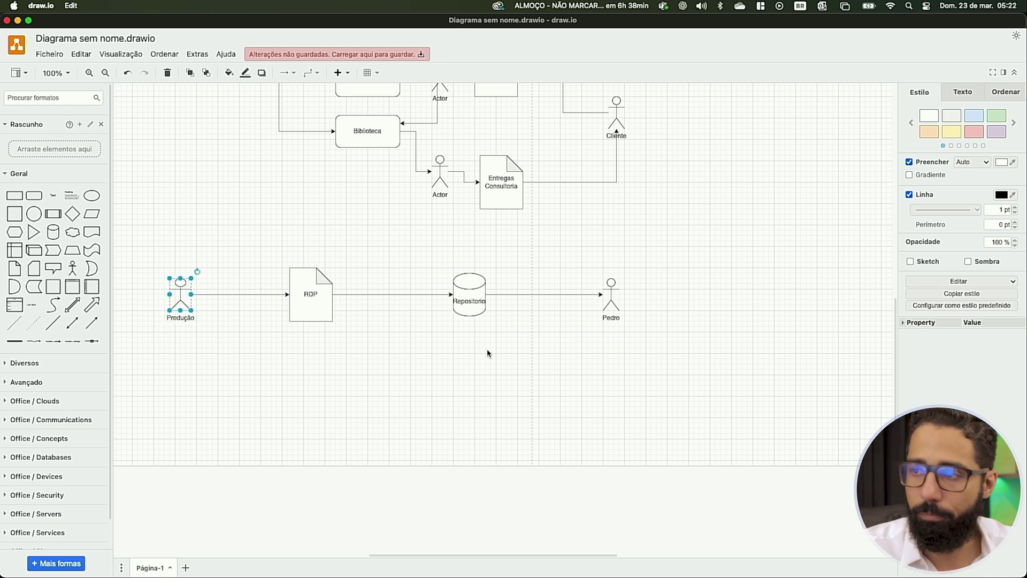
pyautogui.click(601, 328)
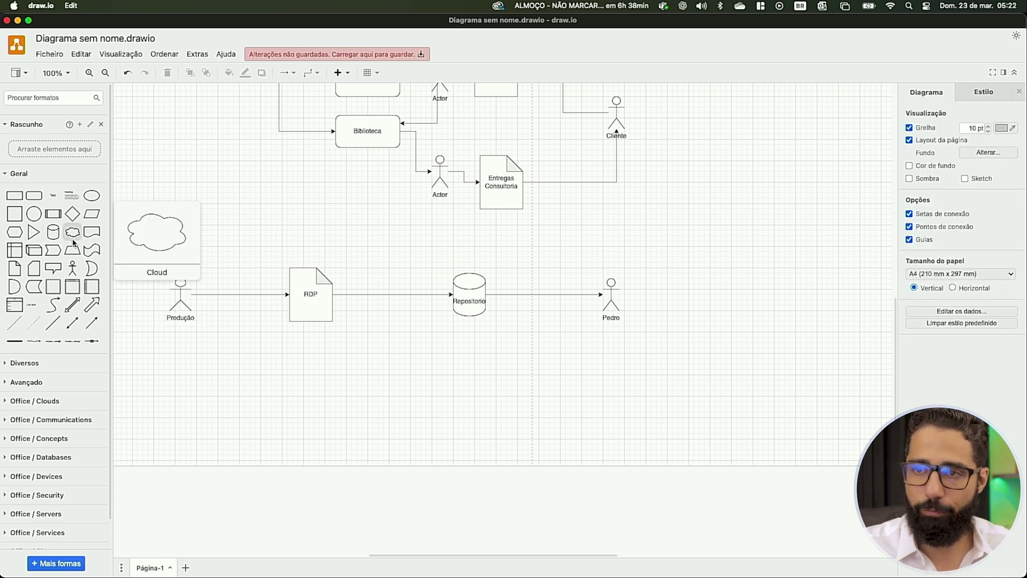
pyautogui.moveTo(72, 214); pyautogui.dragTo(572, 360)
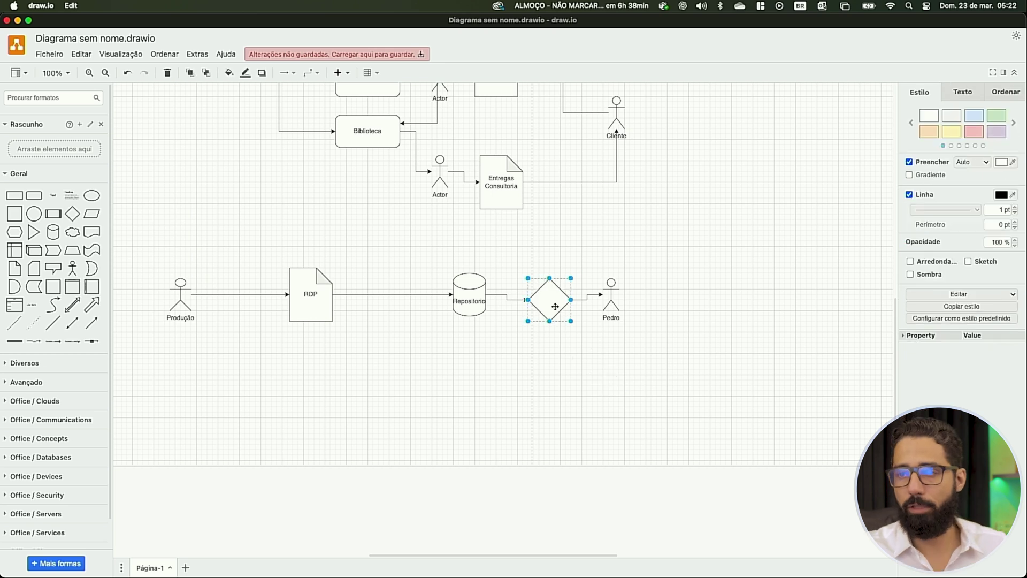
pyautogui.click(599, 309)
pyautogui.press('super+z')
pyautogui.press('super+z')
pyautogui.click(278, 419)
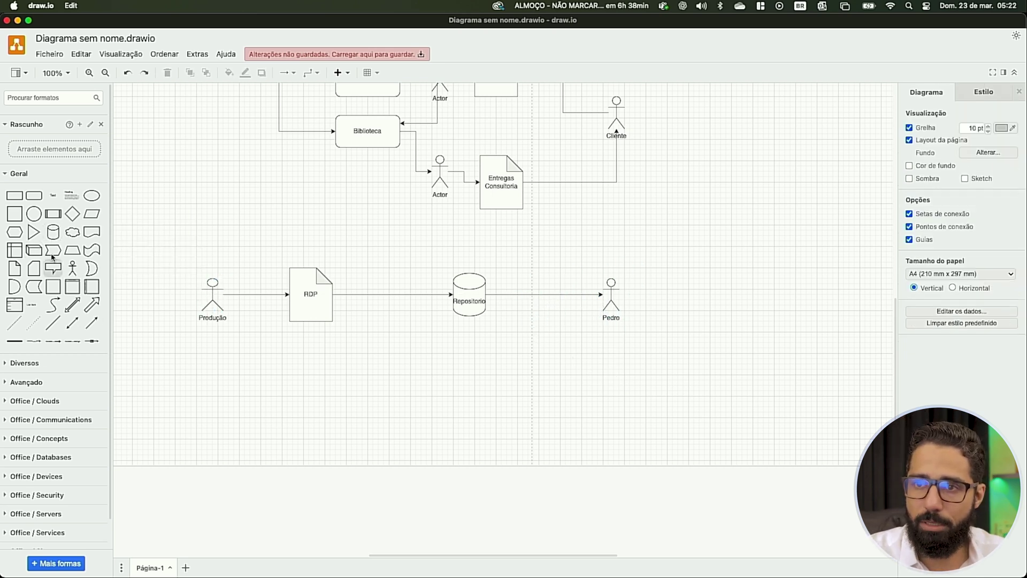
# Step: Add a decision diamond below the actor after Repositorio, with arrows from that actor to the diamond and from the diamond back to Produção
pyautogui.moveTo(73, 213); pyautogui.dragTo(594, 365)
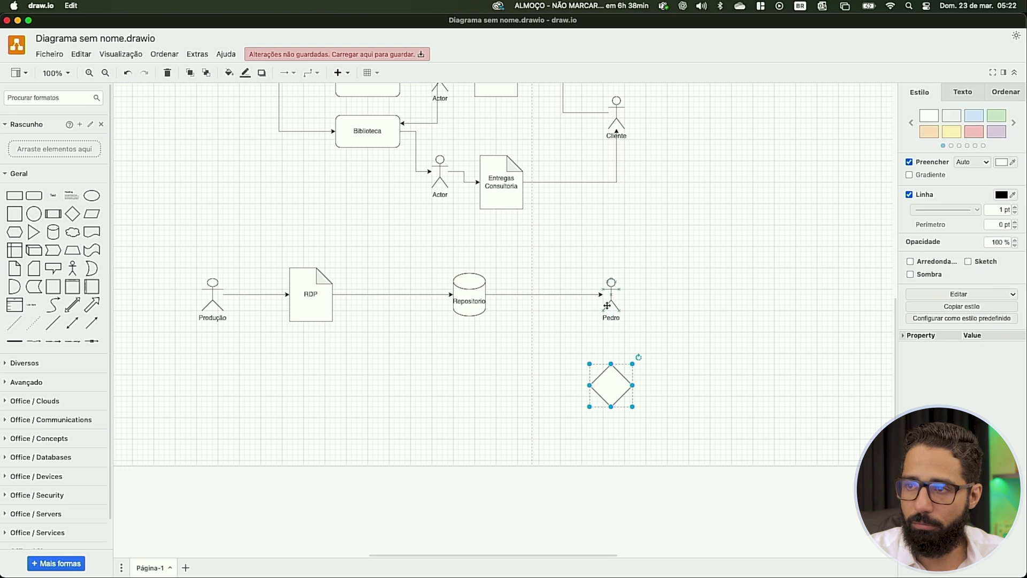
pyautogui.moveTo(612, 329); pyautogui.dragTo(213, 316)
pyautogui.click(611, 388)
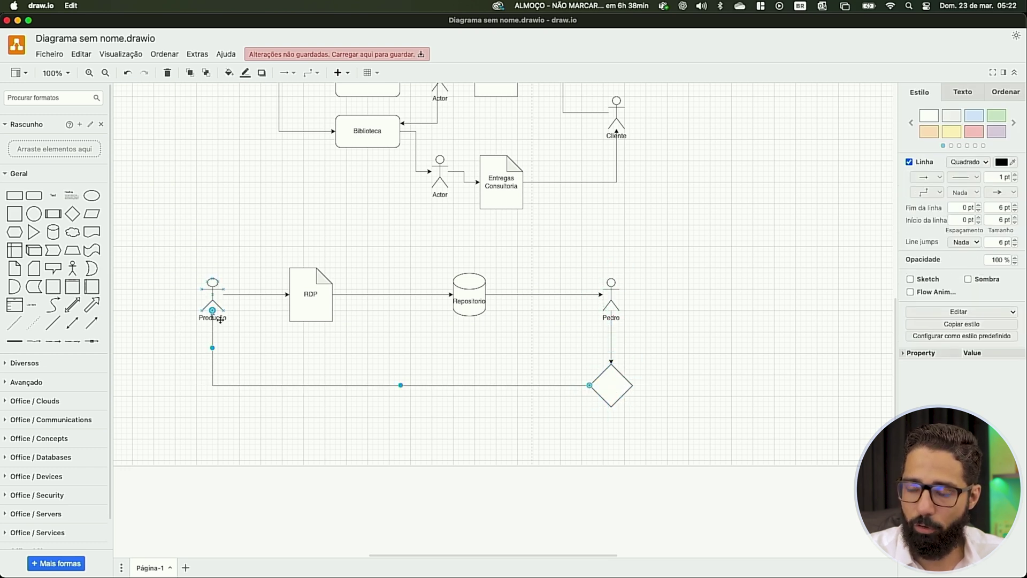
pyautogui.click(540, 420)
# Step: Draw a short outgoing arrow from the right corner of the decision diamond
pyautogui.click(622, 396)
pyautogui.moveTo(642, 385); pyautogui.dragTo(237, 259)
pyautogui.click(720, 406)
# Step: Select the entire lower flow, from the Produção actor through to the decision diamond and its outgoing arrow
pyautogui.click(237, 260)
pyautogui.moveTo(152, 259); pyautogui.dragTo(732, 464)
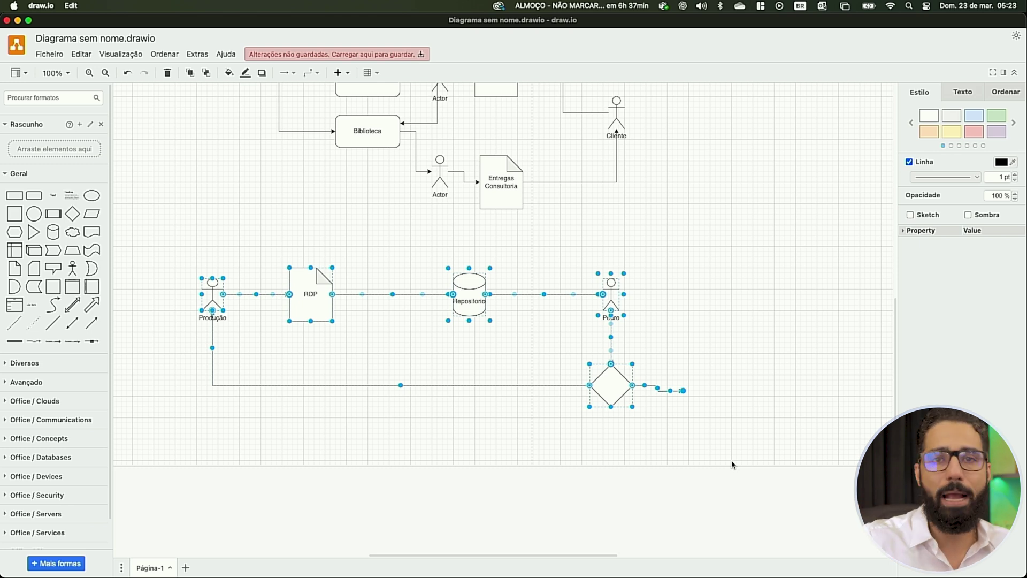
pyautogui.scroll(10, 644, 351)
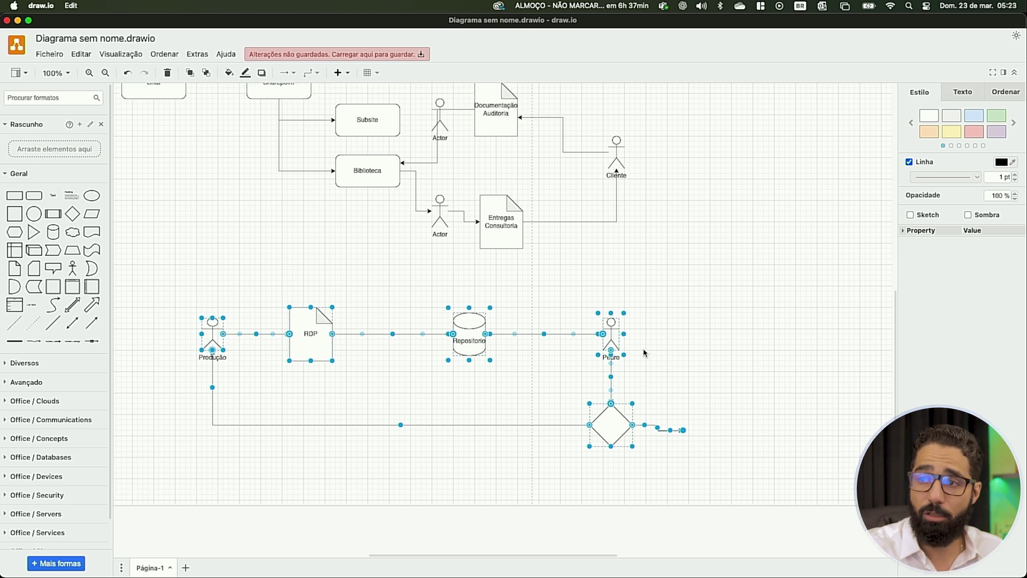
pyautogui.scroll(-6, 644, 352)
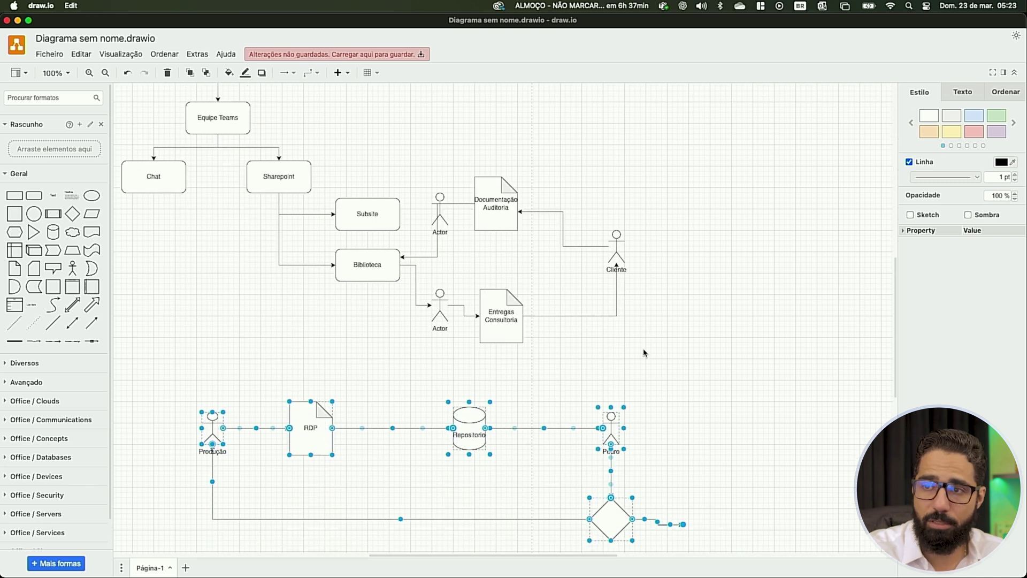
# Step: Switch to Edge and show the Auditoria MMX45 library in the Aprovar/rejeitar Itens view
pyautogui.hotkey('ctrl', 'Up')
pyautogui.click(377, 221)
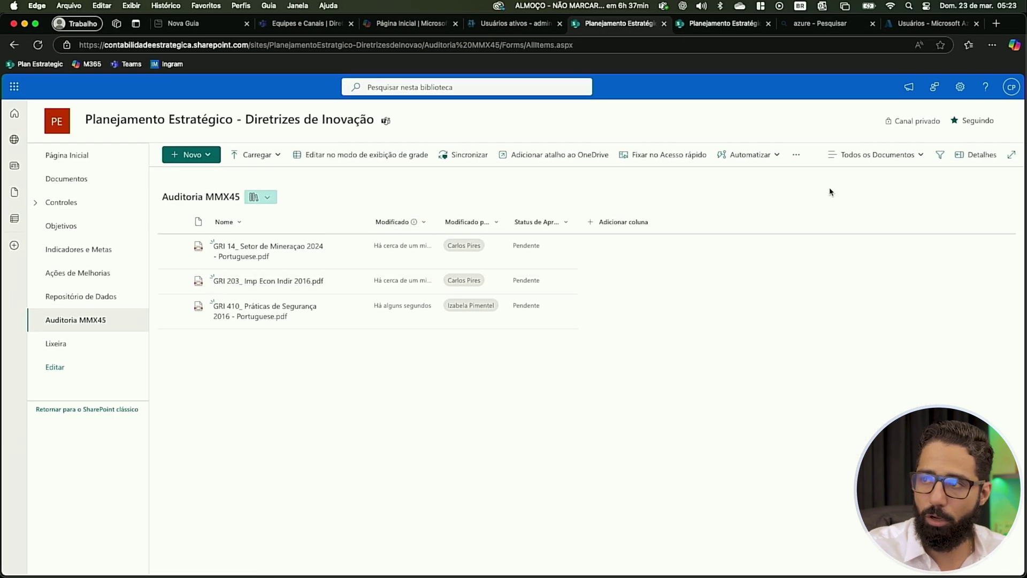
pyautogui.click(865, 158)
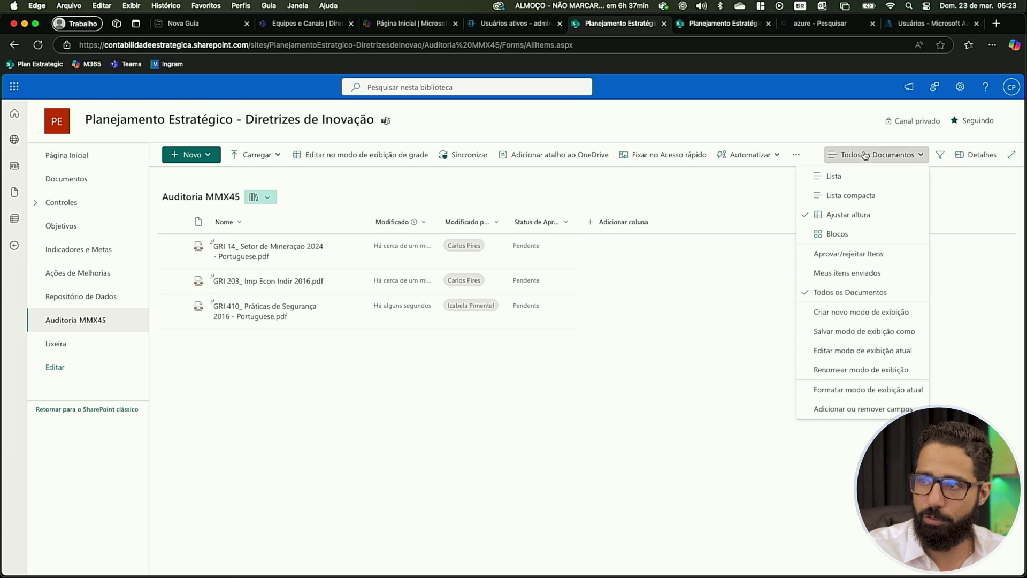
pyautogui.click(860, 255)
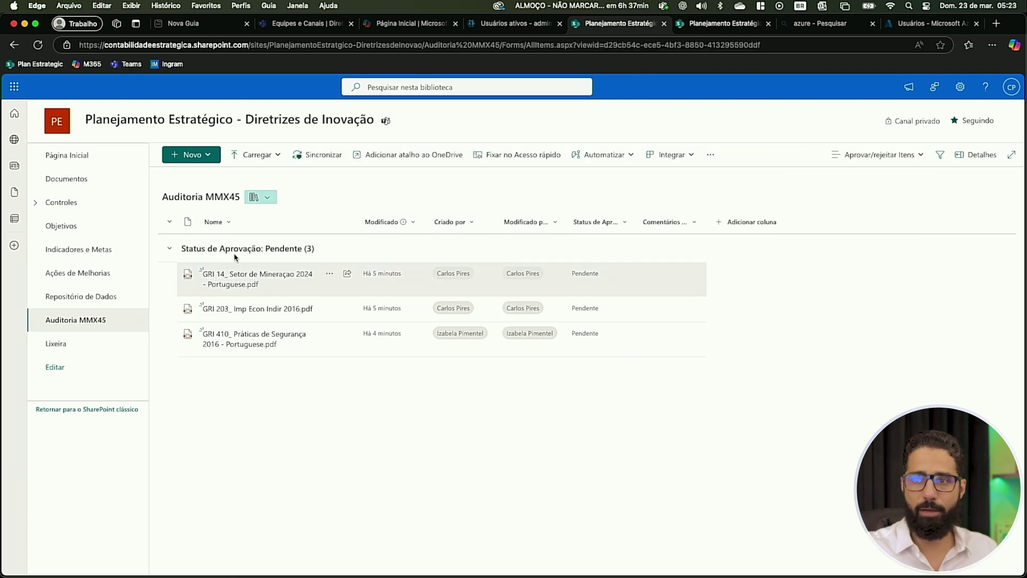
# Step: Open the approve/reject settings of the GRI 14_ Setor de Mineraçao 2024 - Portuguese PDF and submit them with the status Pendente
pyautogui.click(338, 274)
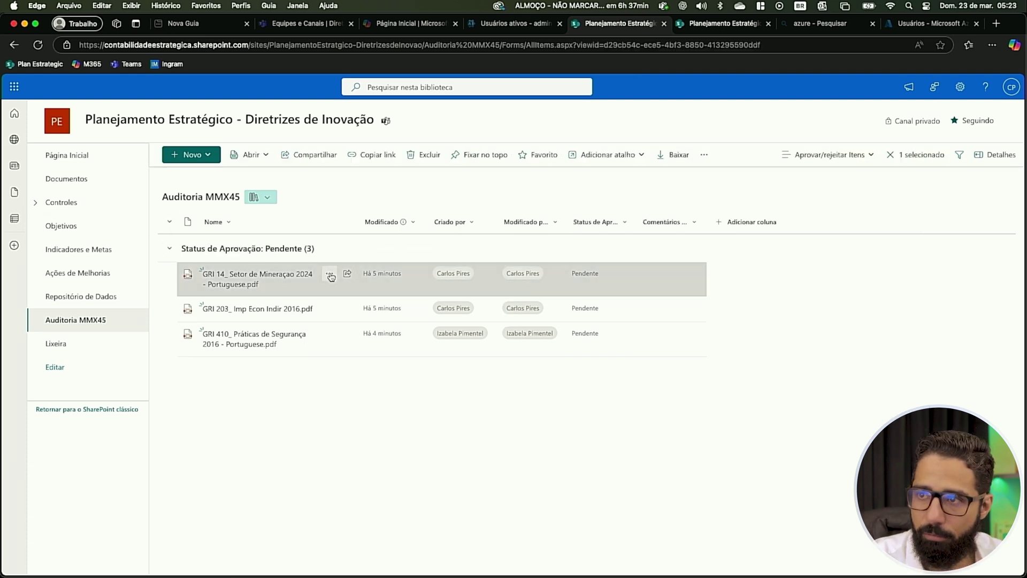
pyautogui.click(698, 153)
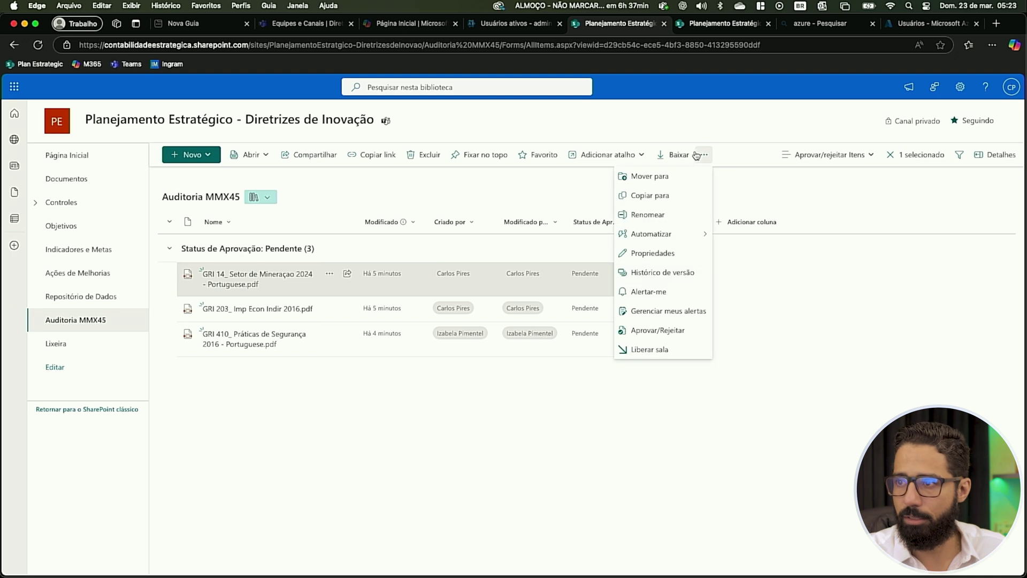
pyautogui.click(660, 327)
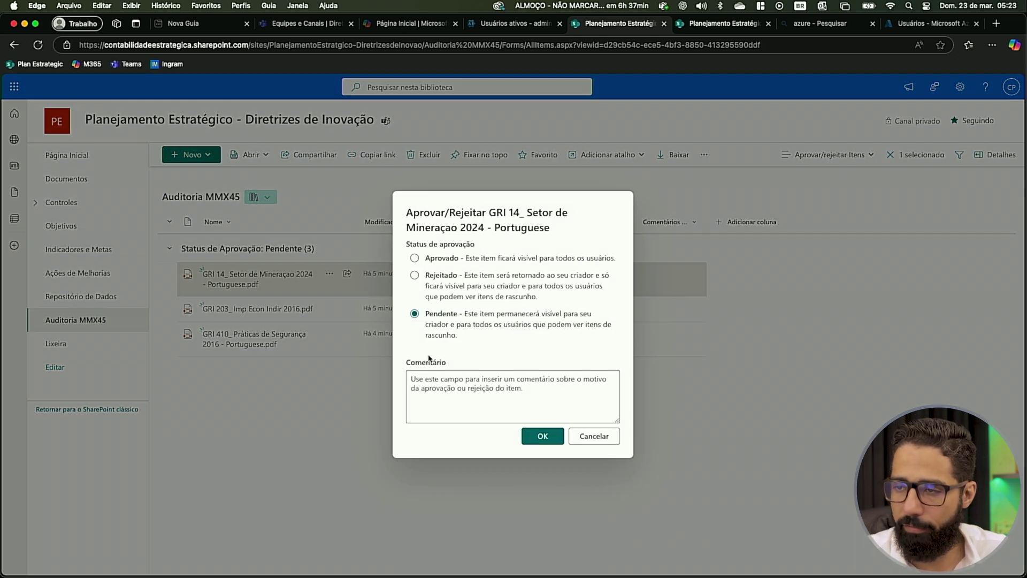
pyautogui.click(536, 439)
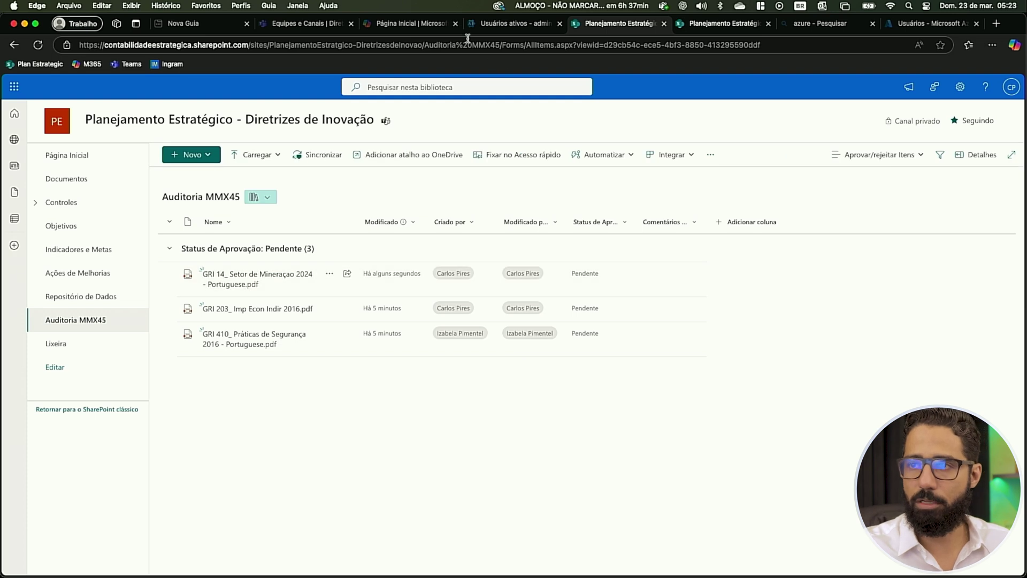
# Step: Reload the library, select the three pending GRI PDFs and set their approval status to Aprovado
pyautogui.click(458, 45)
pyautogui.press('Return')
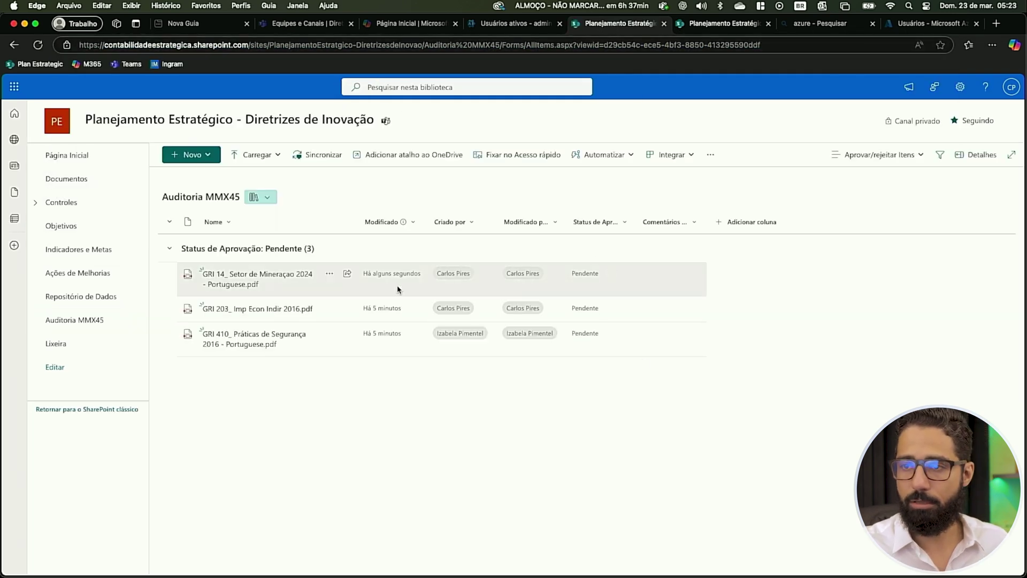
pyautogui.moveTo(287, 395); pyautogui.dragTo(213, 262)
pyautogui.moveTo(345, 406); pyautogui.dragTo(264, 286)
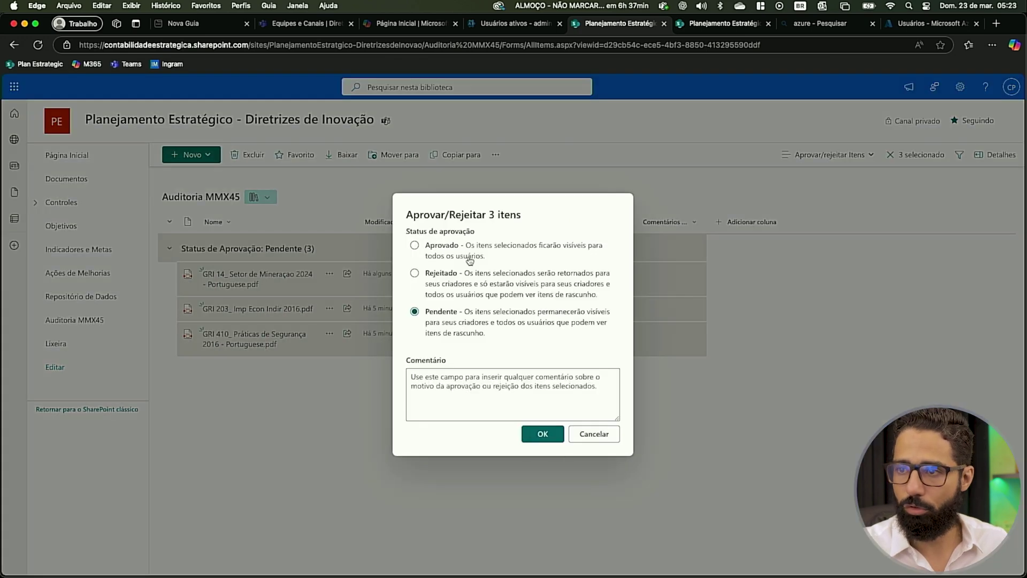
pyautogui.click(469, 261)
pyautogui.click(533, 433)
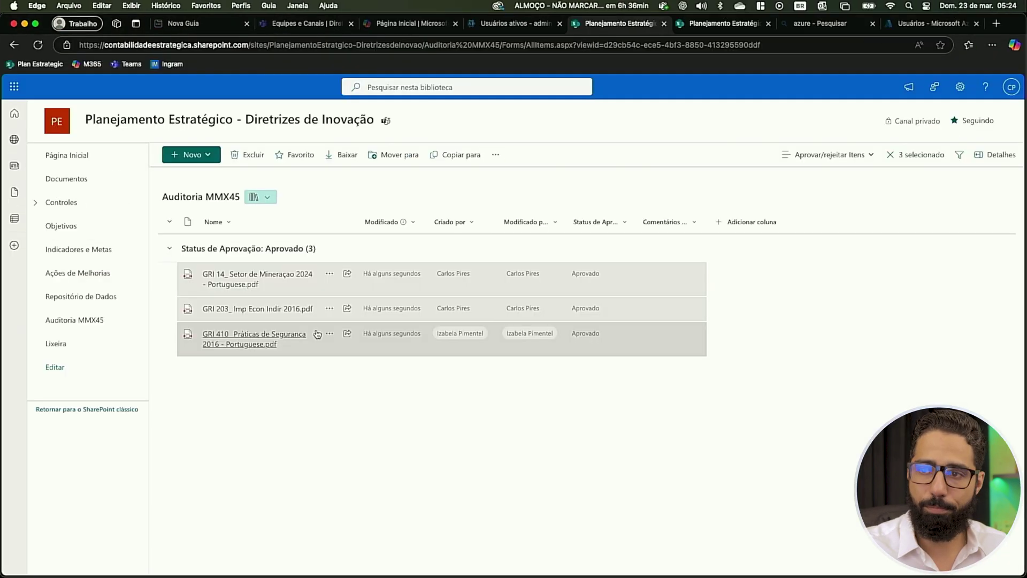
# Step: Switch back to the draw.io window with the document flow diagram
pyautogui.hotkey('ctrl', 'Up')
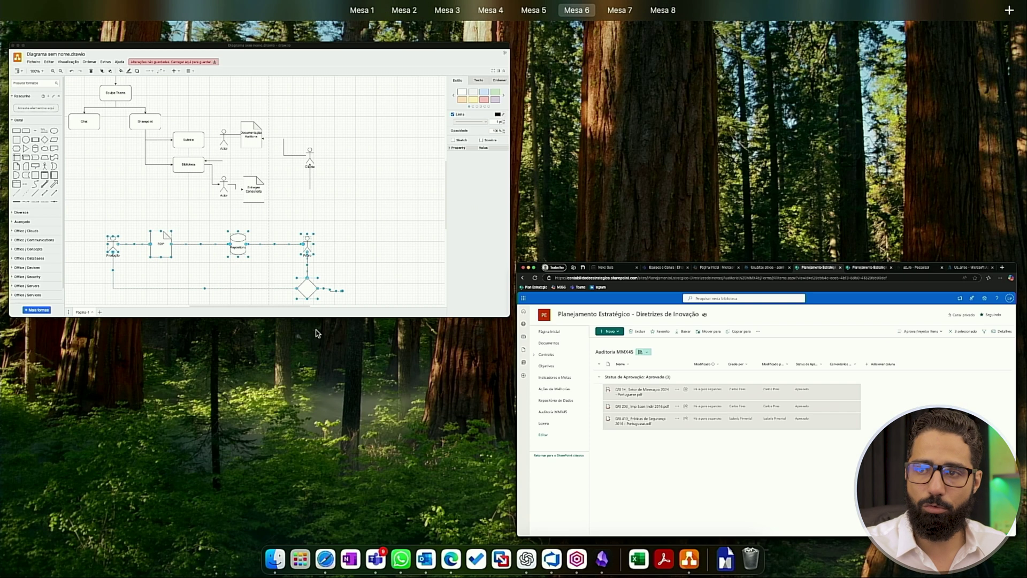
pyautogui.click(288, 188)
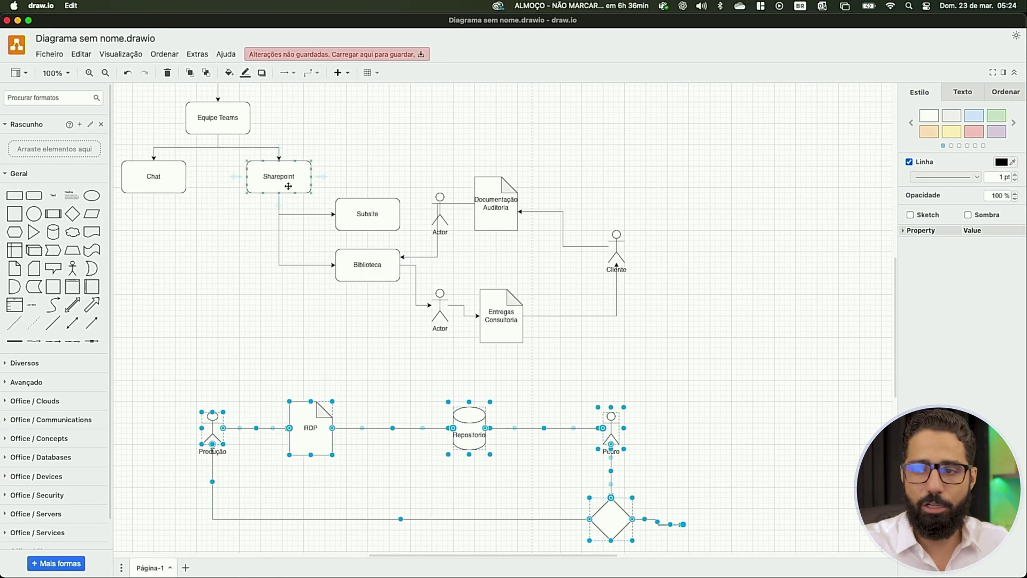